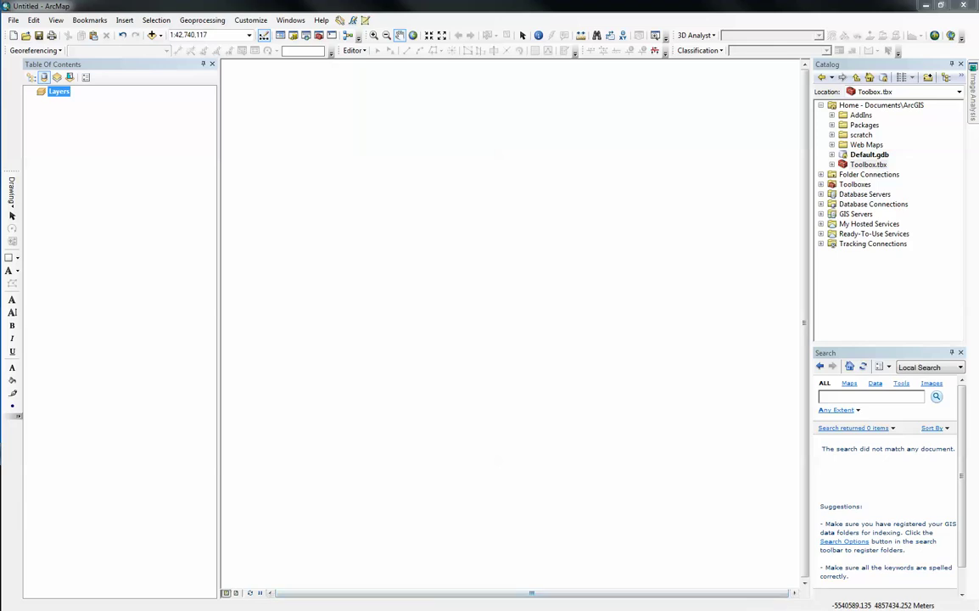
Search for "gpx" and open the GPX To Features conversion tool.
{"action": "left_click", "coordinate": [739, 356]}
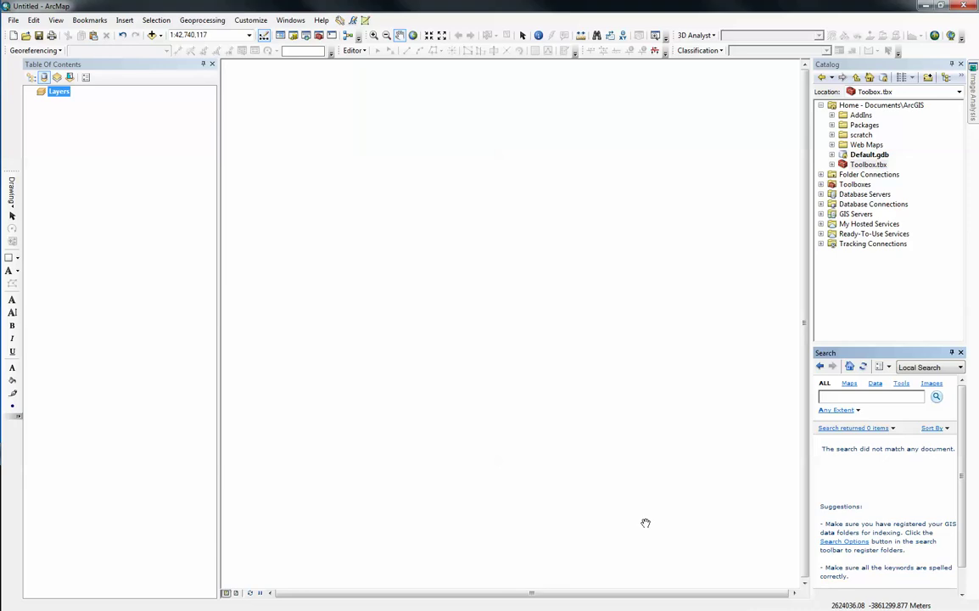
{"action": "type", "text": "gp"}
{"action": "type", "text": "z"}
{"action": "key", "text": "BackSpace"}
{"action": "type", "text": "x t"}
{"action": "key", "text": "BackSpace"}
{"action": "key", "text": "BackSpace"}
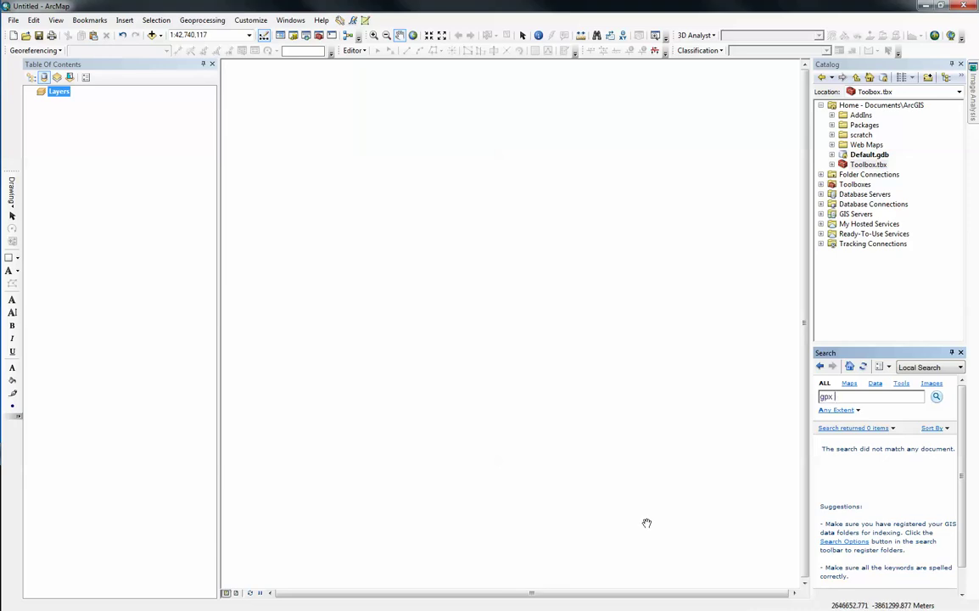
{"action": "key", "text": "Return"}
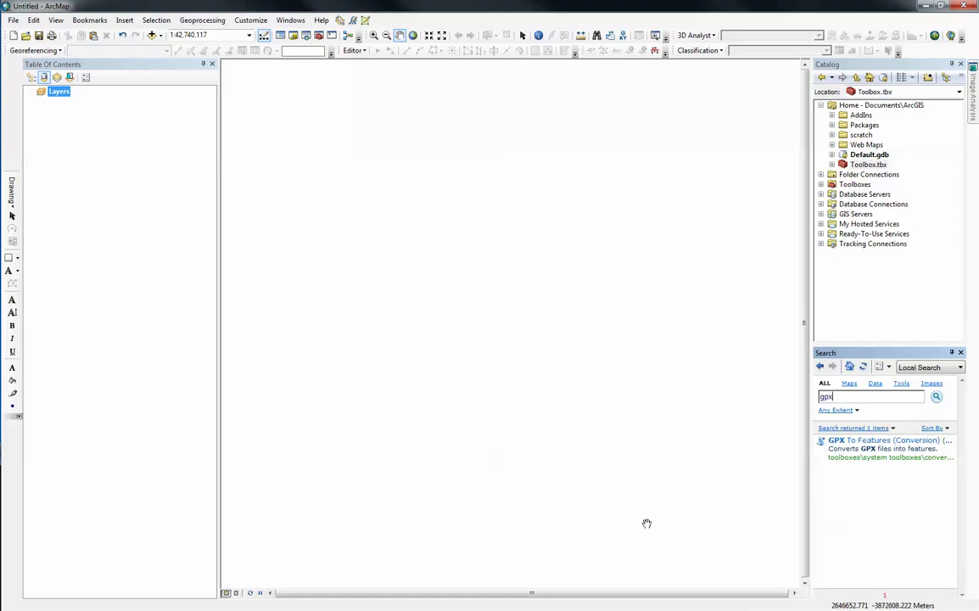
{"action": "left_click", "coordinate": [857, 443]}
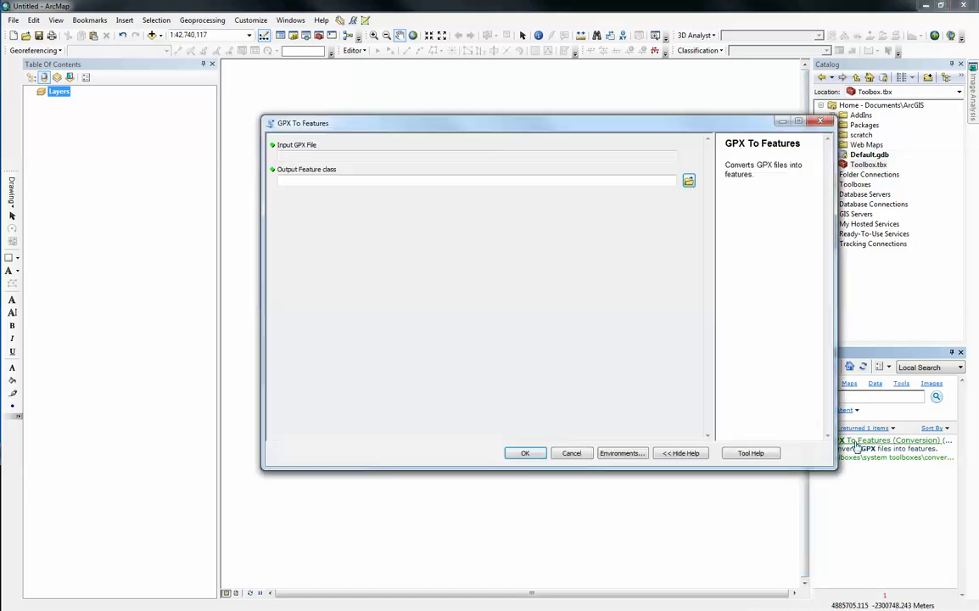
Set the input GPX file to "Track09-08 07_52 pm.gpx" from the Desktop.
{"action": "left_click", "coordinate": [688, 159]}
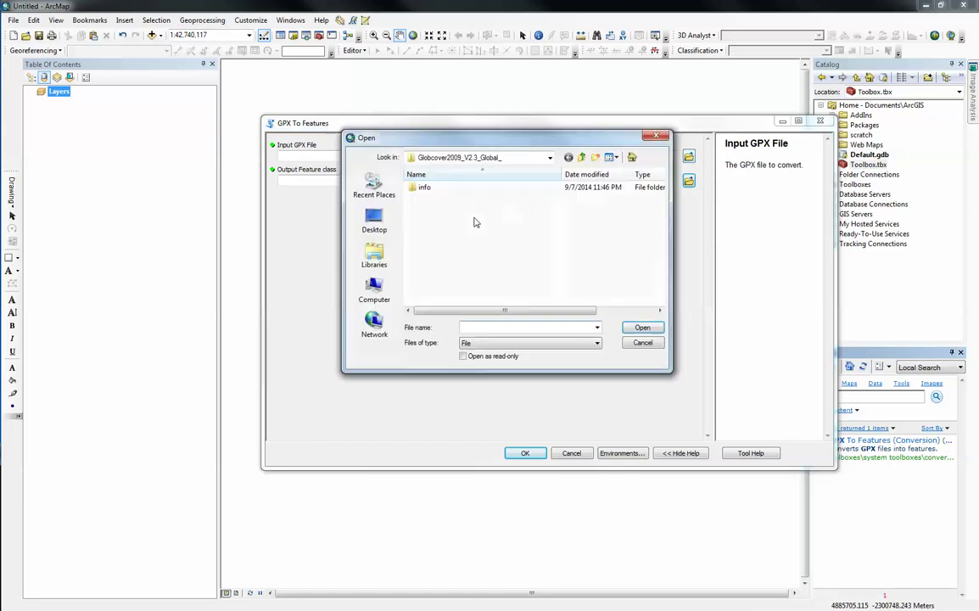
{"action": "left_click", "coordinate": [374, 222]}
{"action": "scroll", "coordinate": [644, 246], "scroll_direction": "down", "scroll_amount": 5}
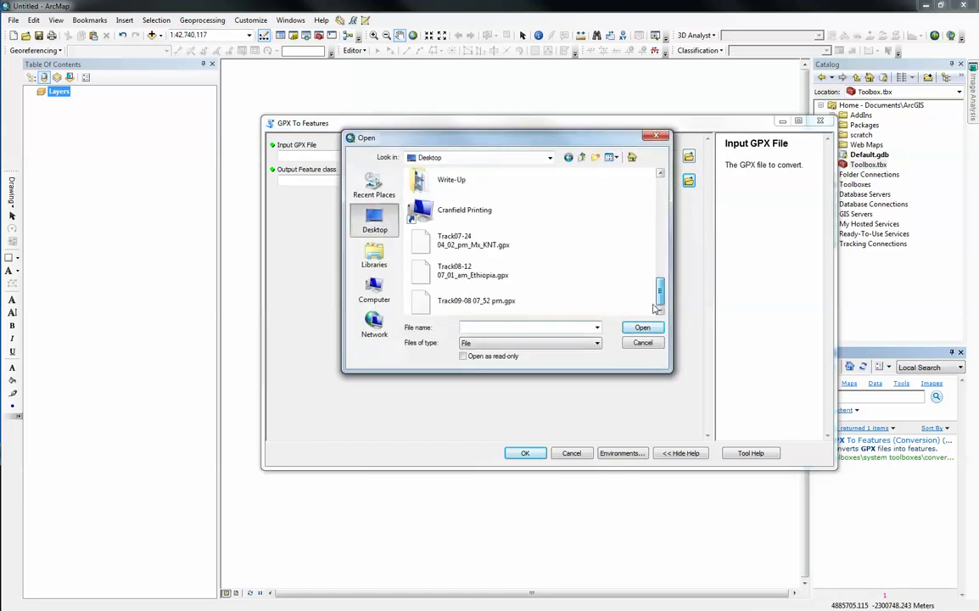
{"action": "left_click", "coordinate": [474, 298]}
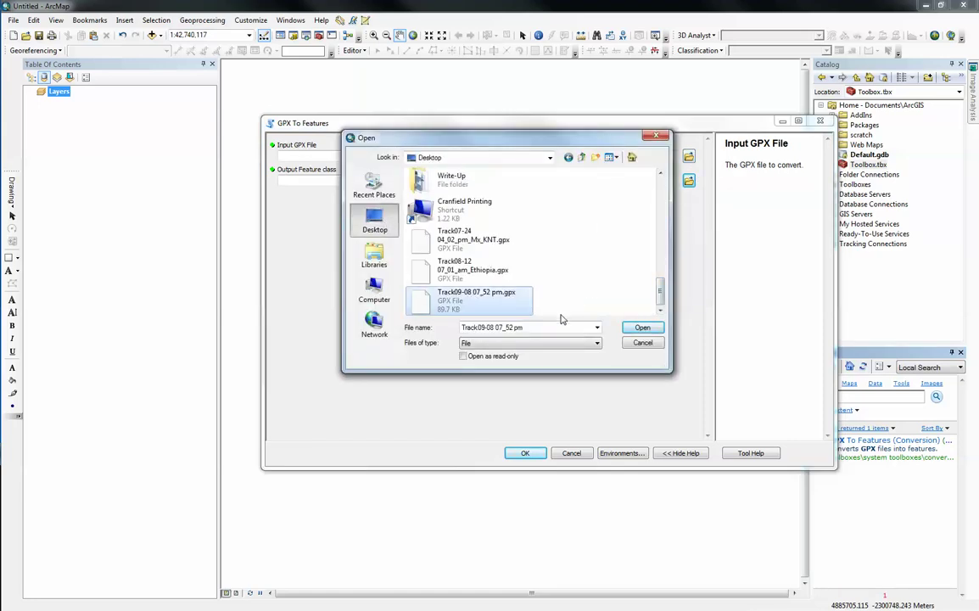
{"action": "left_click", "coordinate": [639, 328]}
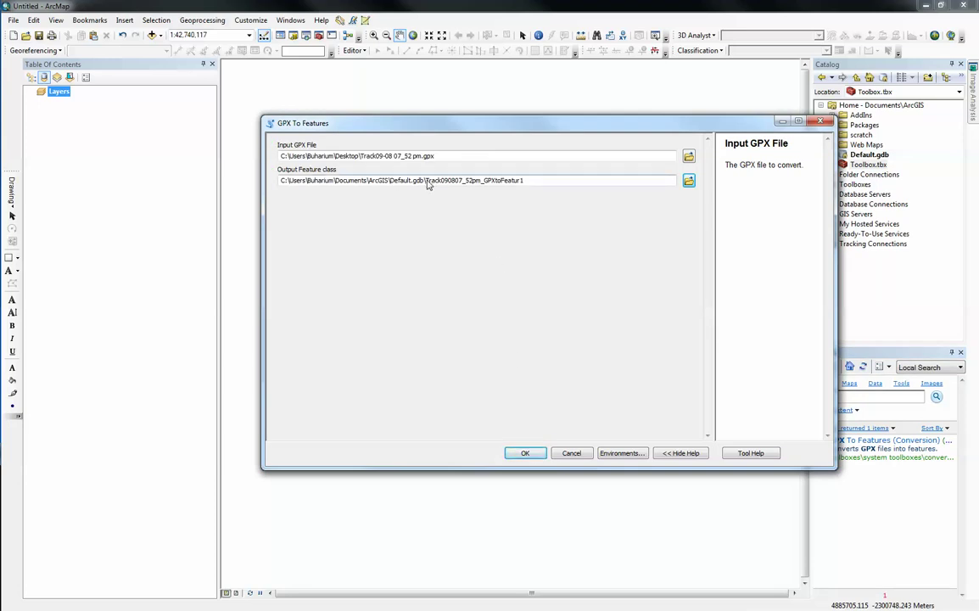
Name the output feature class B2C_Points directly in the Documents\ArcGIS folder instead of Default.gdb, and run the GPX conversion.
{"action": "left_click_drag", "start_coordinate": [426, 183], "coordinate": [389, 185]}
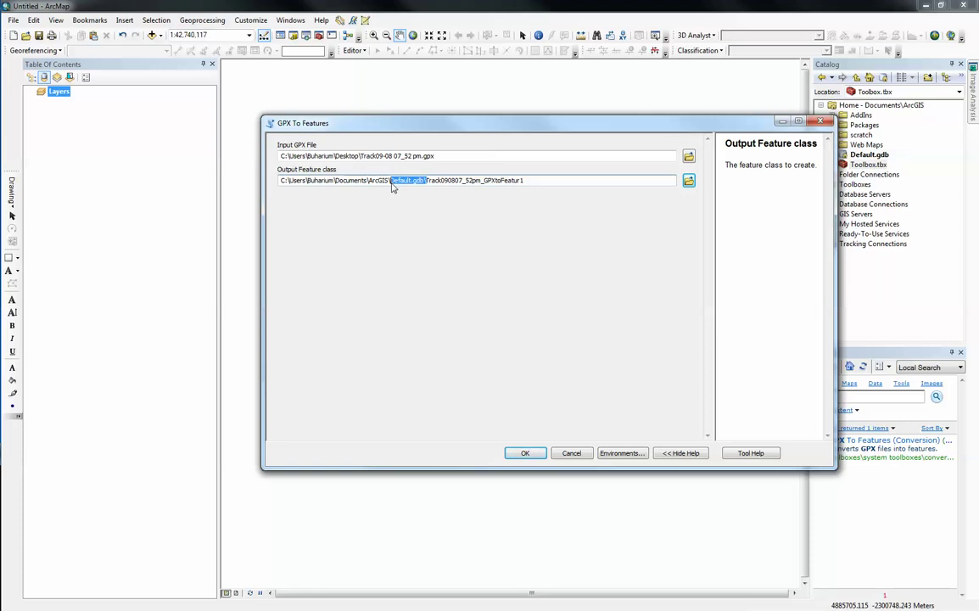
{"action": "key", "text": "Delete"}
{"action": "key", "text": "shift+Right"}
{"action": "key", "text": "shift+Right"}
{"action": "key", "text": "shift+Right"}
{"action": "key", "text": "shift+Right"}
{"action": "key", "text": "shift+Right"}
{"action": "key", "text": "shift+Right"}
{"action": "key", "text": "shift+Right"}
{"action": "key", "text": "shift+Right"}
{"action": "key", "text": "shift+Right"}
{"action": "key", "text": "shift+Right"}
{"action": "key", "text": "shift+Right"}
{"action": "key", "text": "shift+Right"}
{"action": "key", "text": "shift+Right"}
{"action": "key", "text": "shift+Right"}
{"action": "key", "text": "shift+Right"}
{"action": "key", "text": "shift+Right"}
{"action": "key", "text": "shift+Right"}
{"action": "key", "text": "shift+Right"}
{"action": "key", "text": "shift+Right"}
{"action": "key", "text": "shift+Right"}
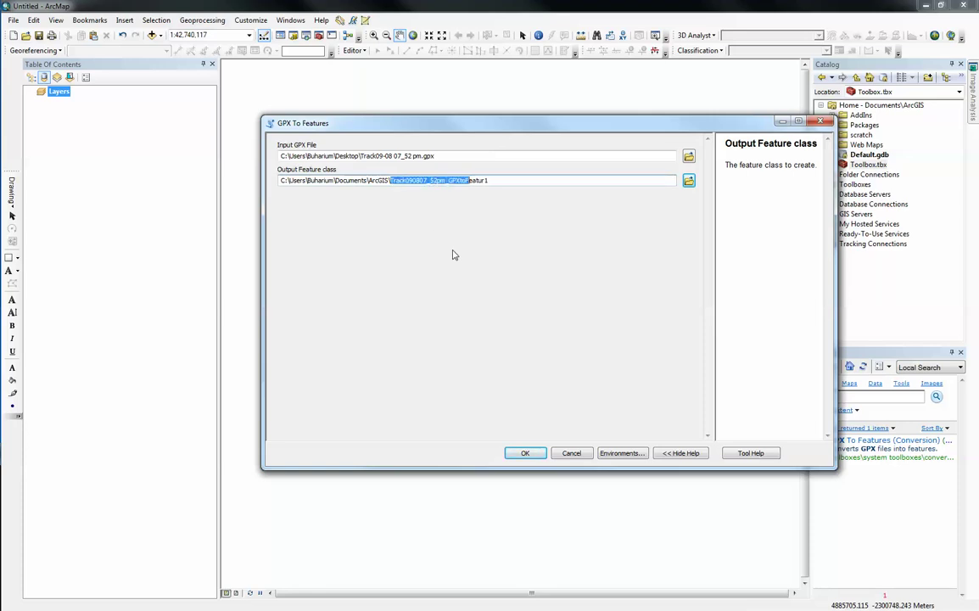
{"action": "type", "text": "B2C_"}
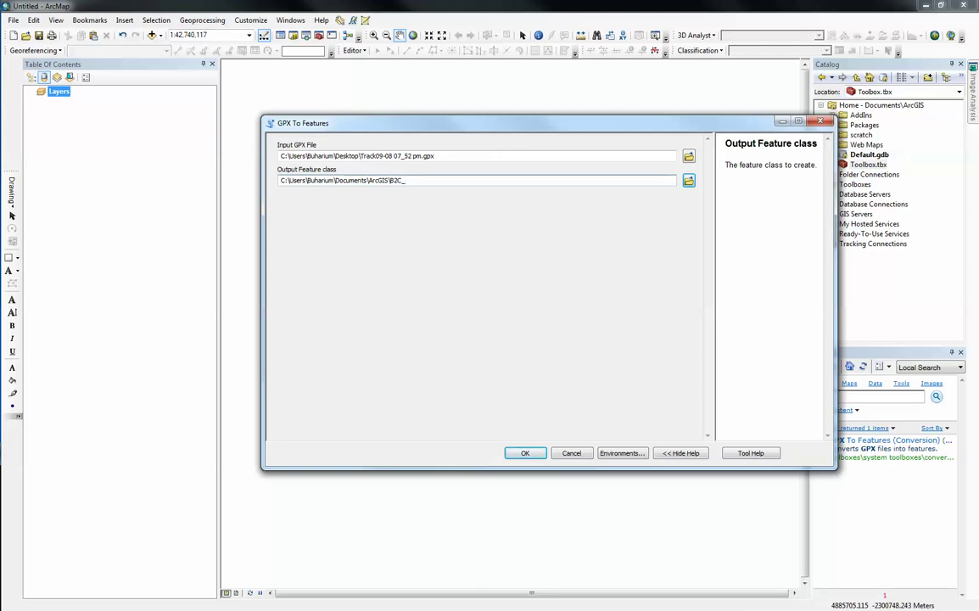
{"action": "type", "text": "Points"}
{"action": "left_click", "coordinate": [533, 456]}
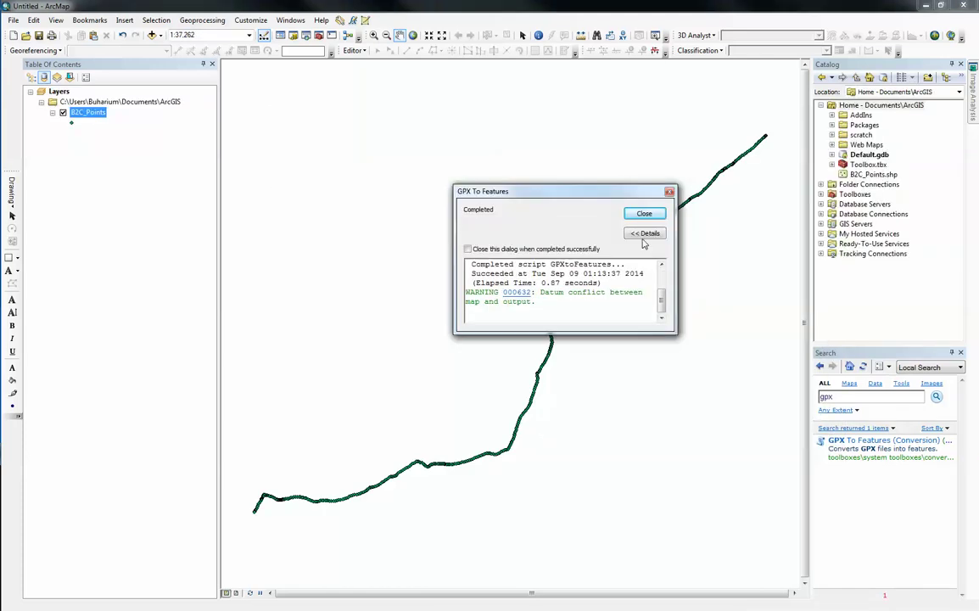
{"action": "left_click", "coordinate": [648, 214]}
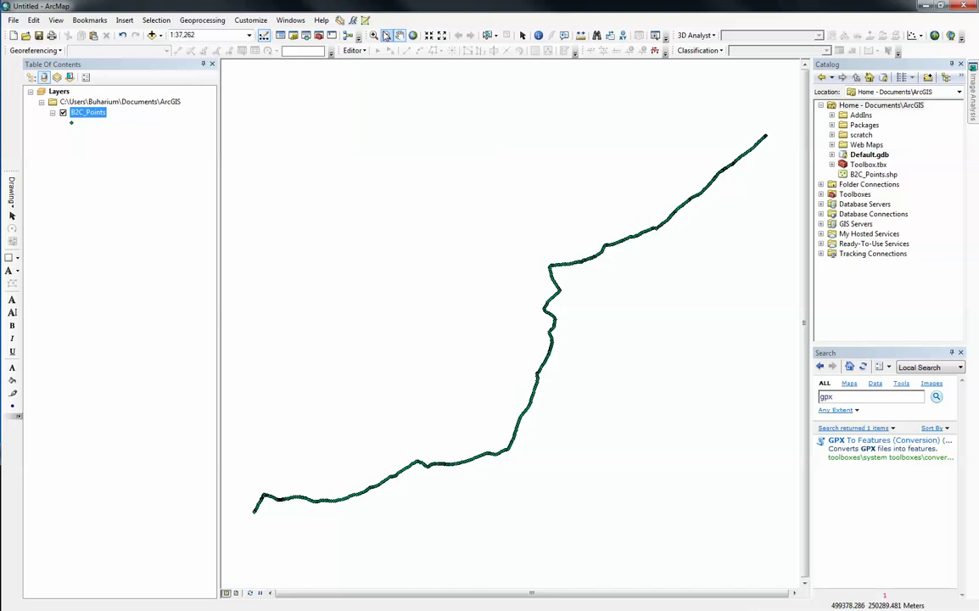
Search for "points to line" and open the Points To Line tool.
{"action": "left_click", "coordinate": [373, 35]}
{"action": "left_click_drag", "start_coordinate": [527, 247], "coordinate": [601, 301]}
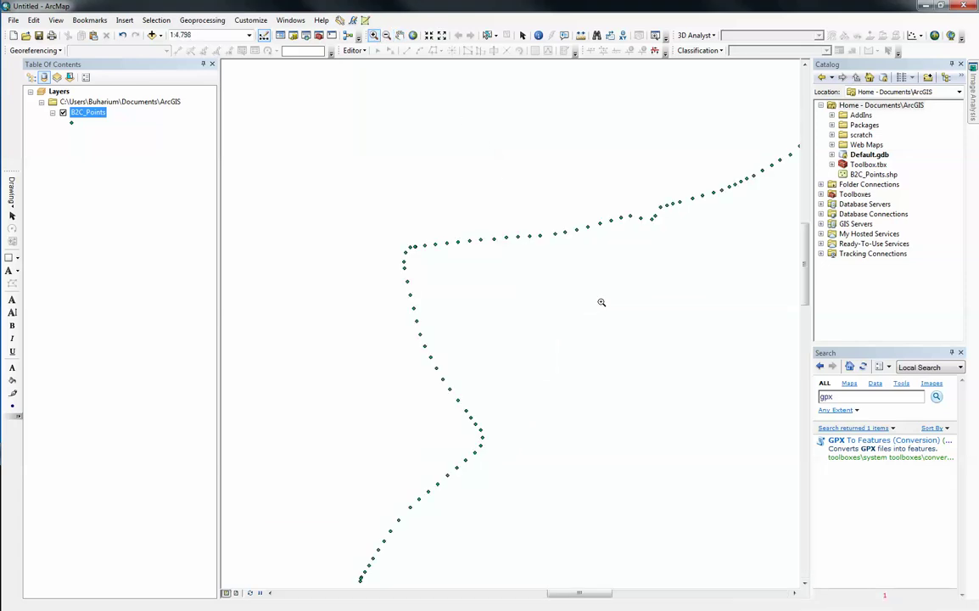
{"action": "left_click", "coordinate": [458, 34]}
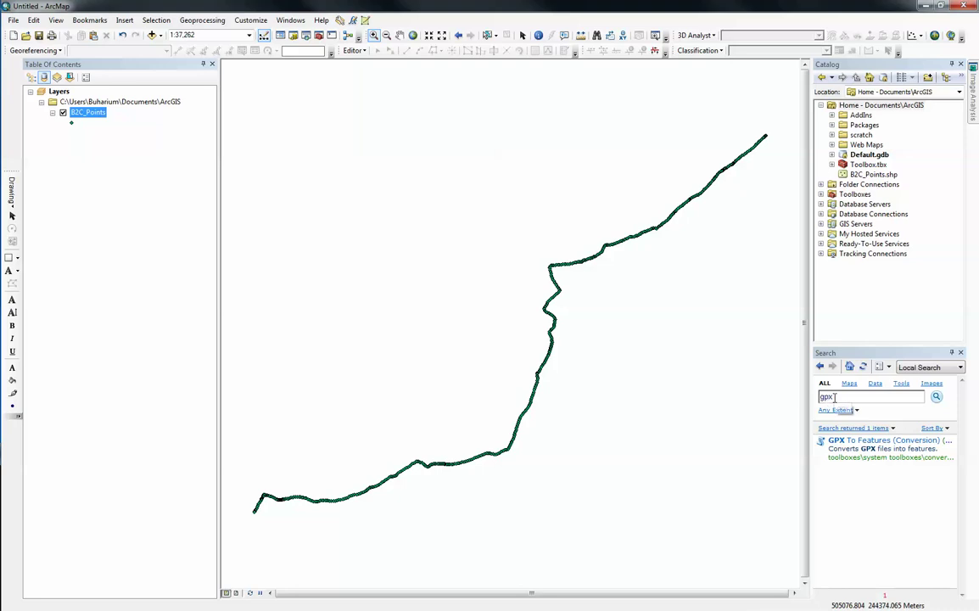
{"action": "left_click", "coordinate": [810, 409]}
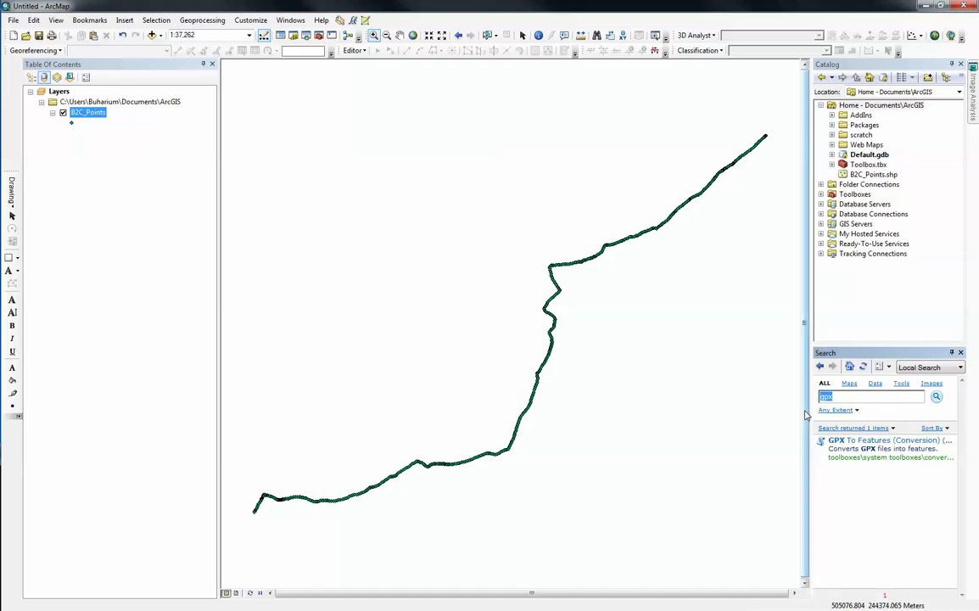
{"action": "type", "text": "points to line"}
{"action": "key", "text": "Return"}
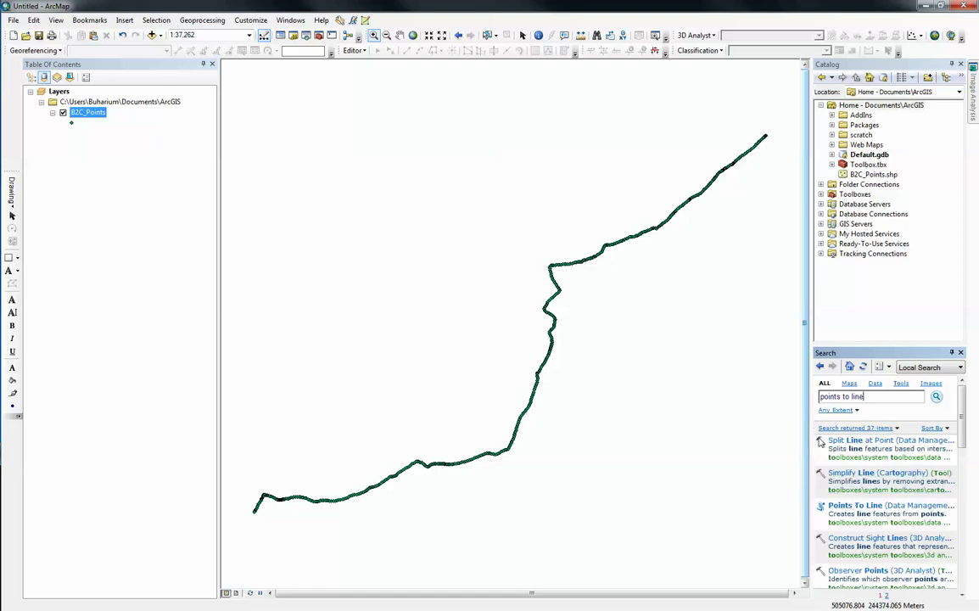
{"action": "left_click", "coordinate": [849, 505]}
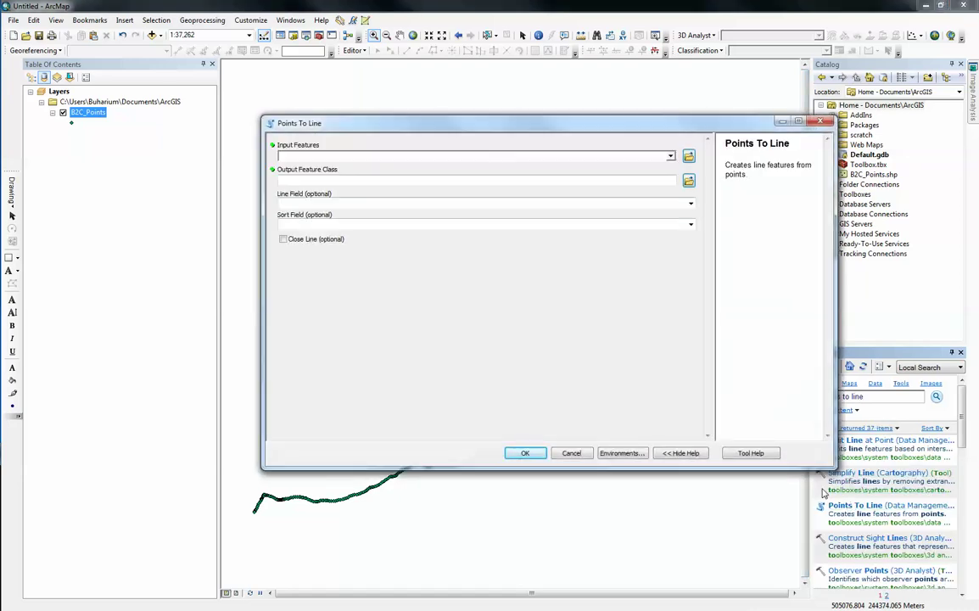
Convert the B2C_Points layer to a line feature class named B2C_Line in Documents\ArcGIS, and hide the points layer.
{"action": "left_click_drag", "start_coordinate": [99, 122], "coordinate": [305, 156]}
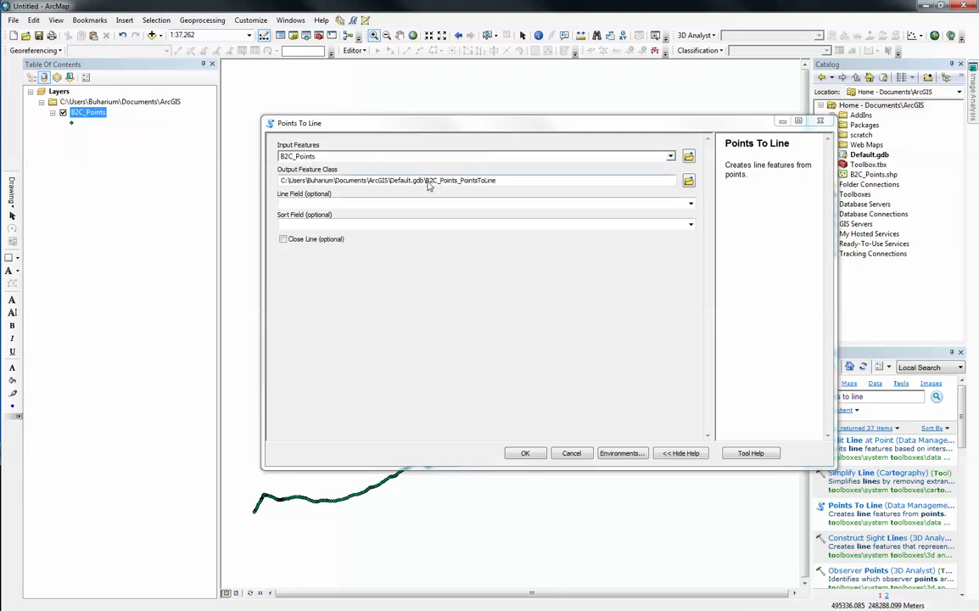
{"action": "left_click_drag", "start_coordinate": [511, 179], "coordinate": [391, 192]}
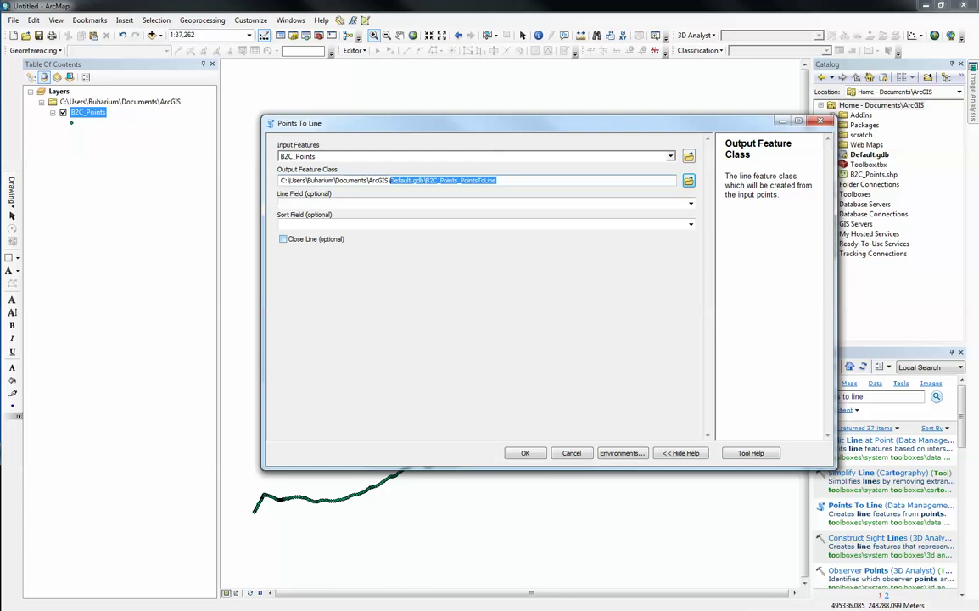
{"action": "type", "text": "B"}
{"action": "type", "text": "2C_"}
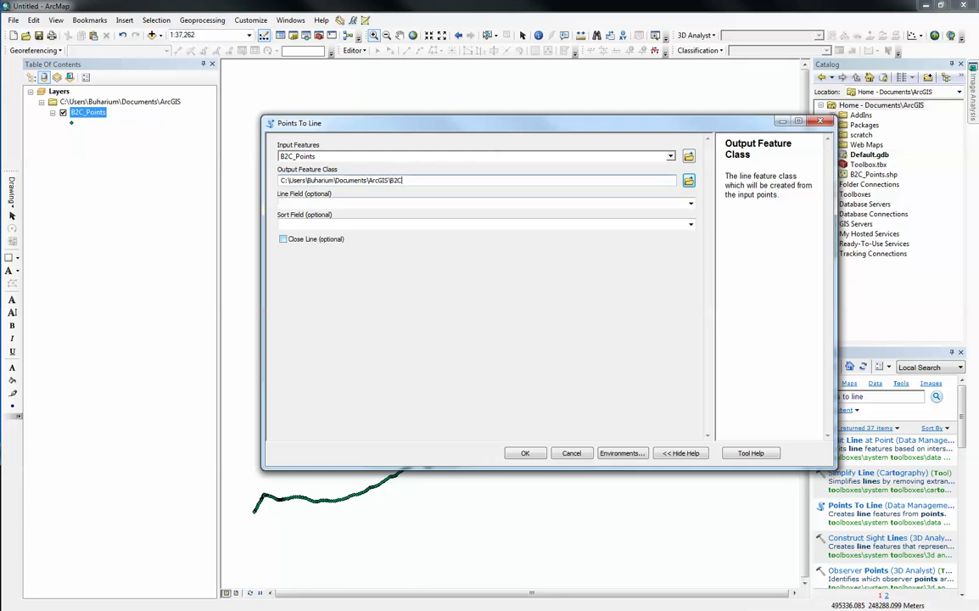
{"action": "type", "text": "Line"}
{"action": "left_click", "coordinate": [526, 454]}
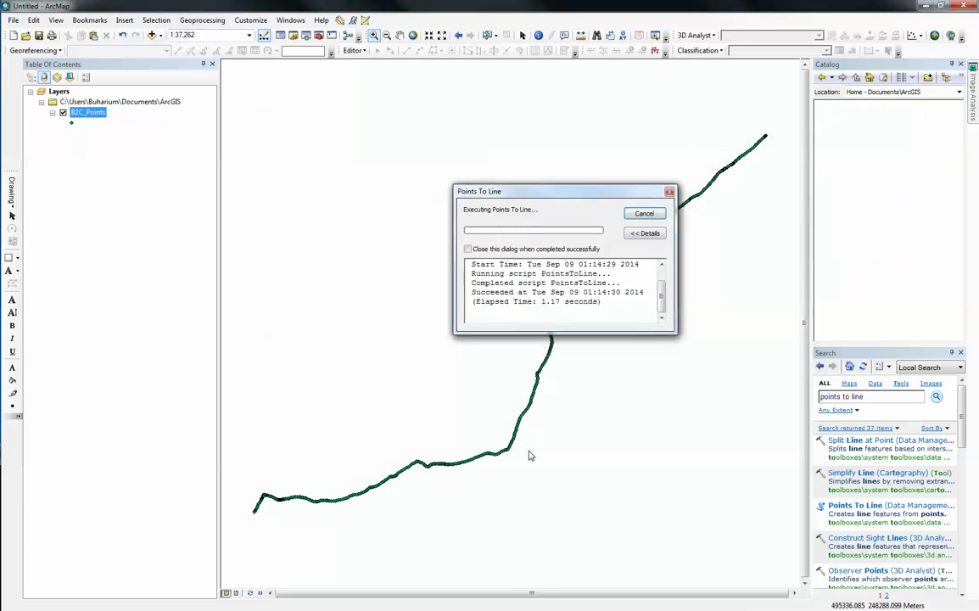
{"action": "left_click", "coordinate": [643, 213]}
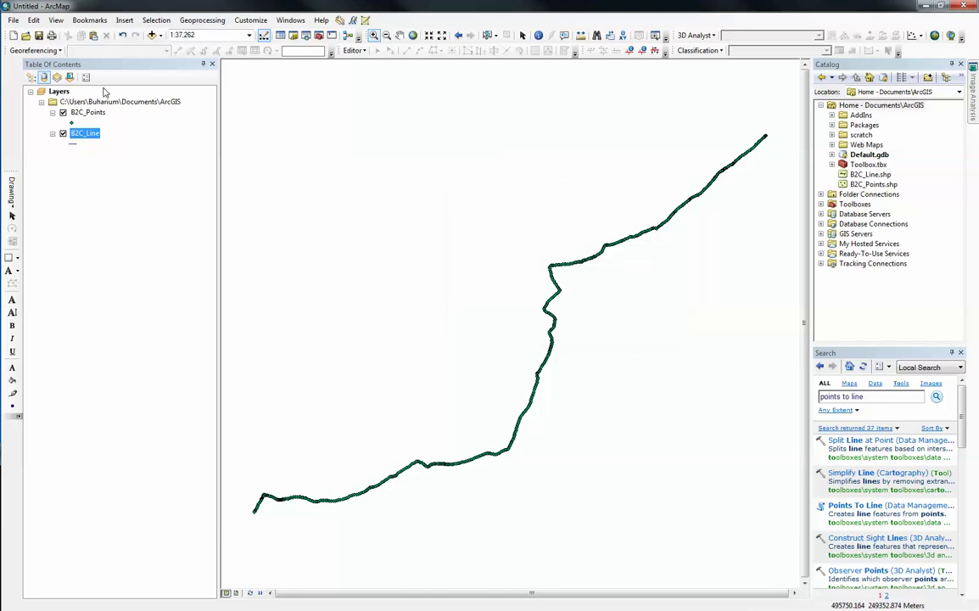
{"action": "left_click", "coordinate": [64, 112]}
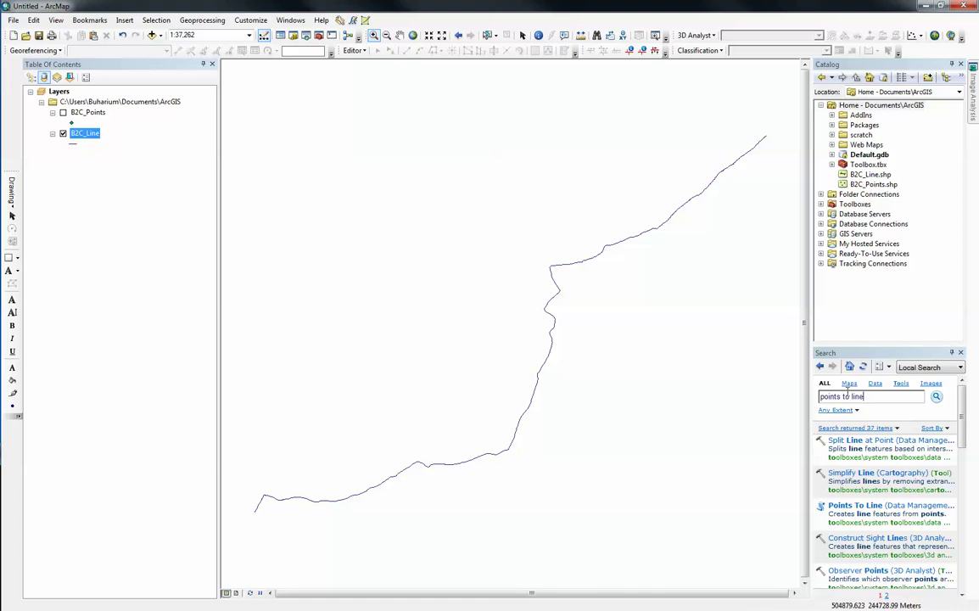
{"action": "left_click", "coordinate": [873, 397]}
{"action": "type", "text": "cre"}
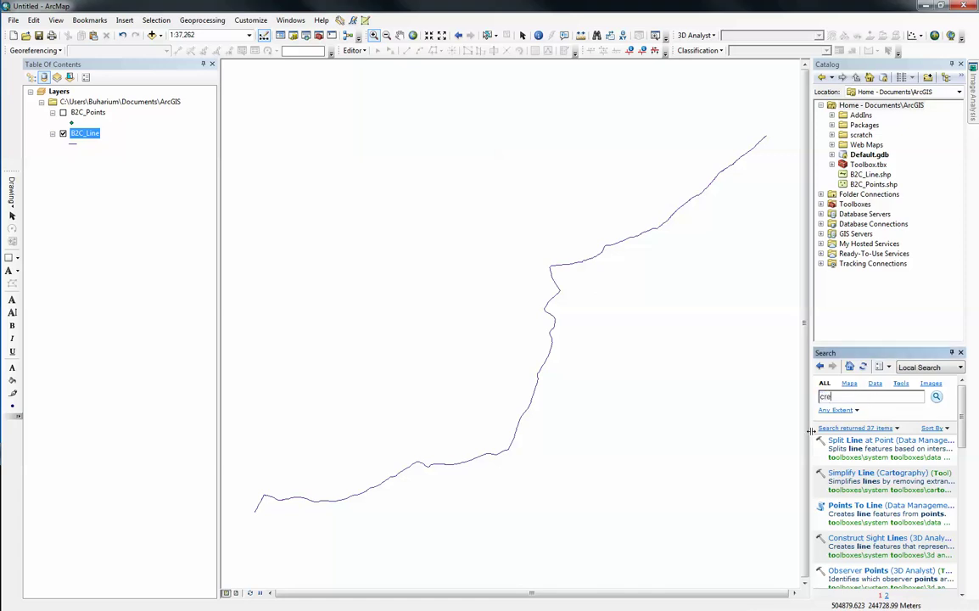
{"action": "type", "text": "ate route"}
{"action": "left_click", "coordinate": [855, 440]}
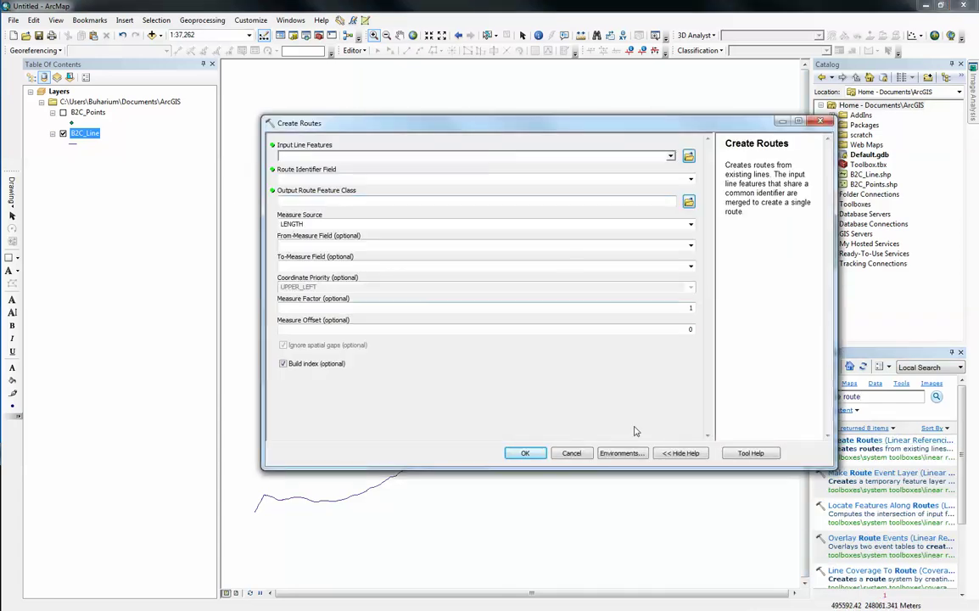
{"action": "left_click", "coordinate": [572, 451]}
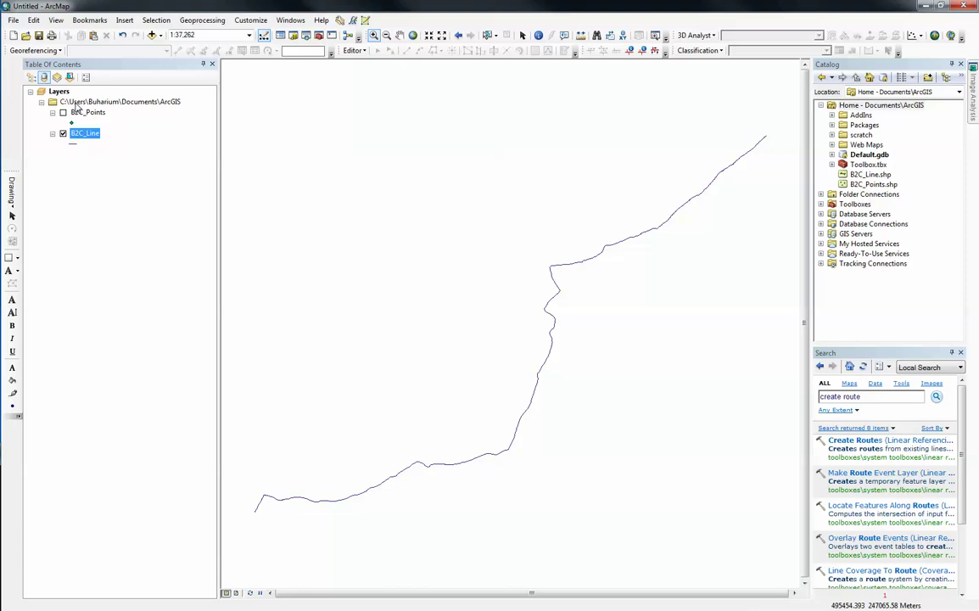
Confirm British National Grid as the data frame's coordinate system despite the differing geographic coordinate system.
{"action": "key", "text": "Delete"}
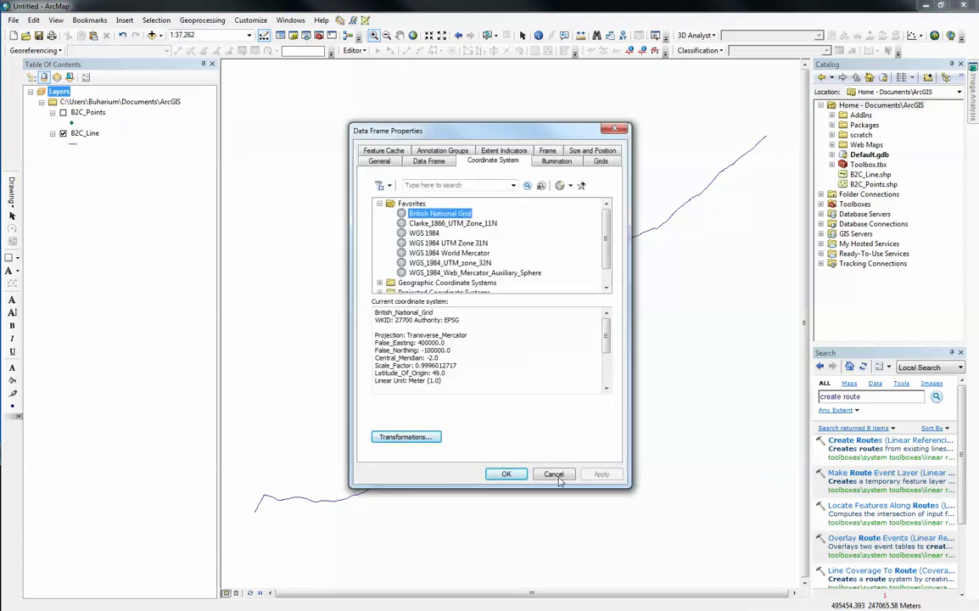
{"action": "left_click", "coordinate": [508, 473]}
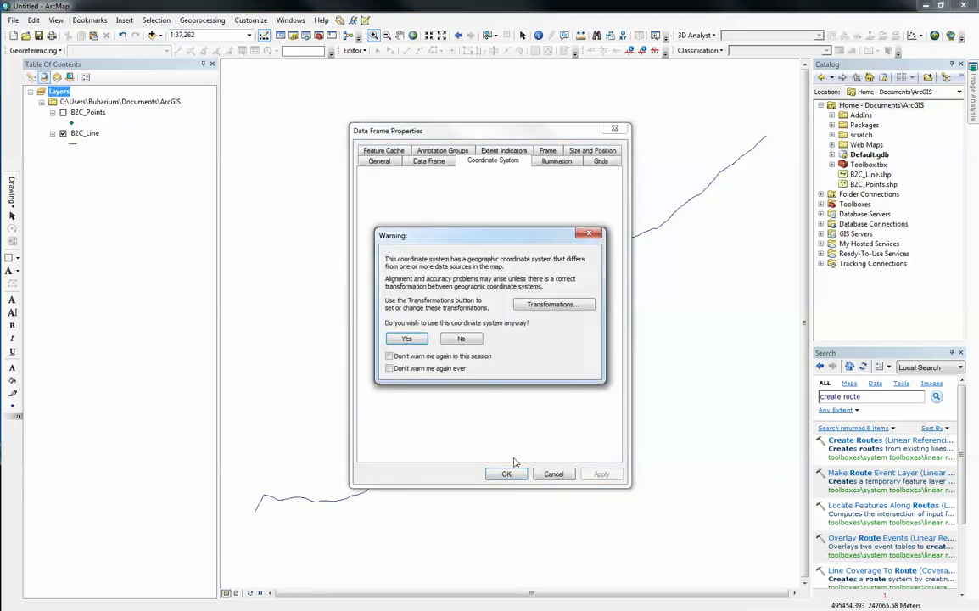
{"action": "left_click", "coordinate": [406, 338]}
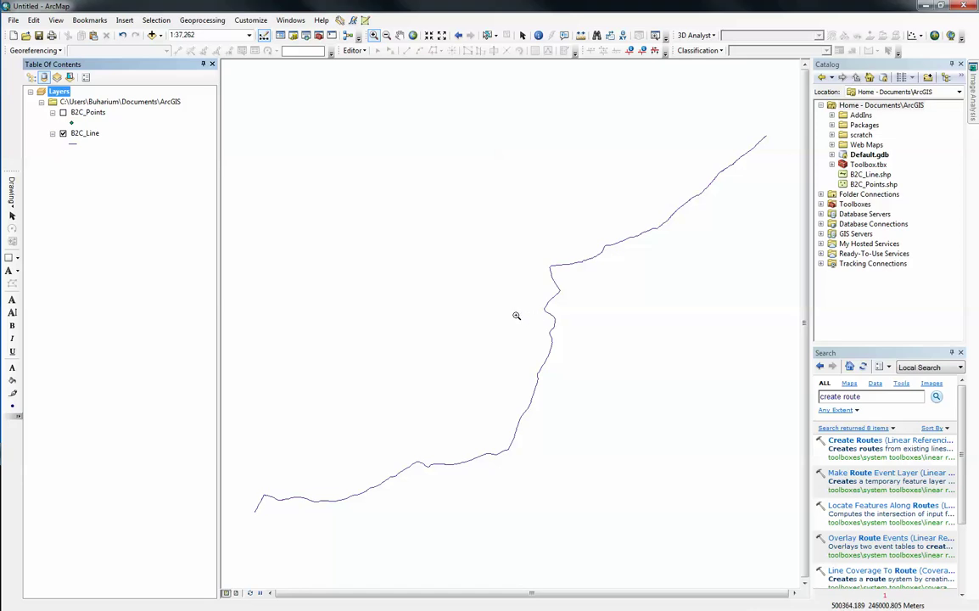
Export all B2C_Line features in the data frame's coordinate system to B2C_Proj in the Documents\ArcGIS folder.
{"action": "right_click", "coordinate": [87, 135]}
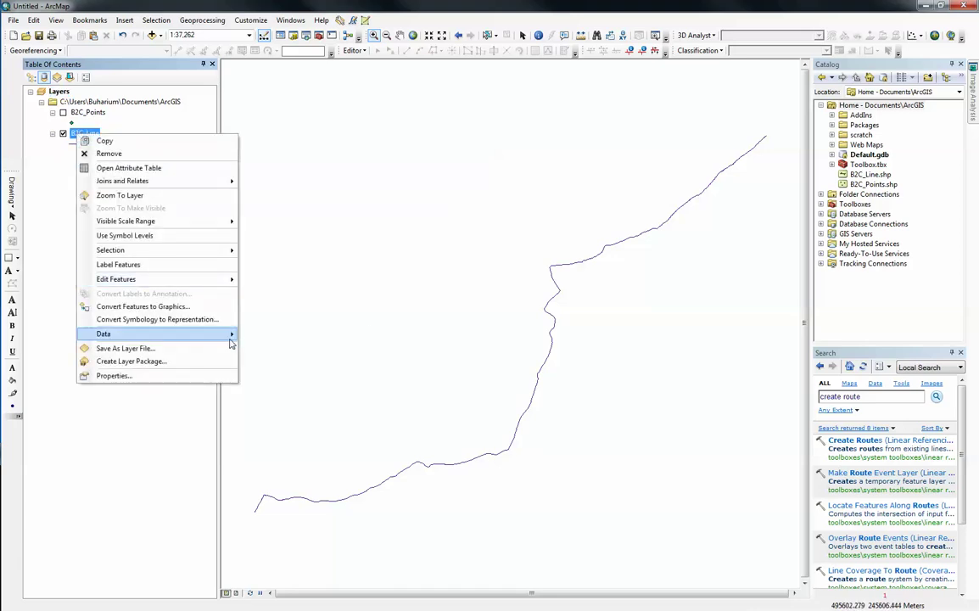
{"action": "mouse_move", "coordinate": [224, 333]}
{"action": "left_click", "coordinate": [257, 349]}
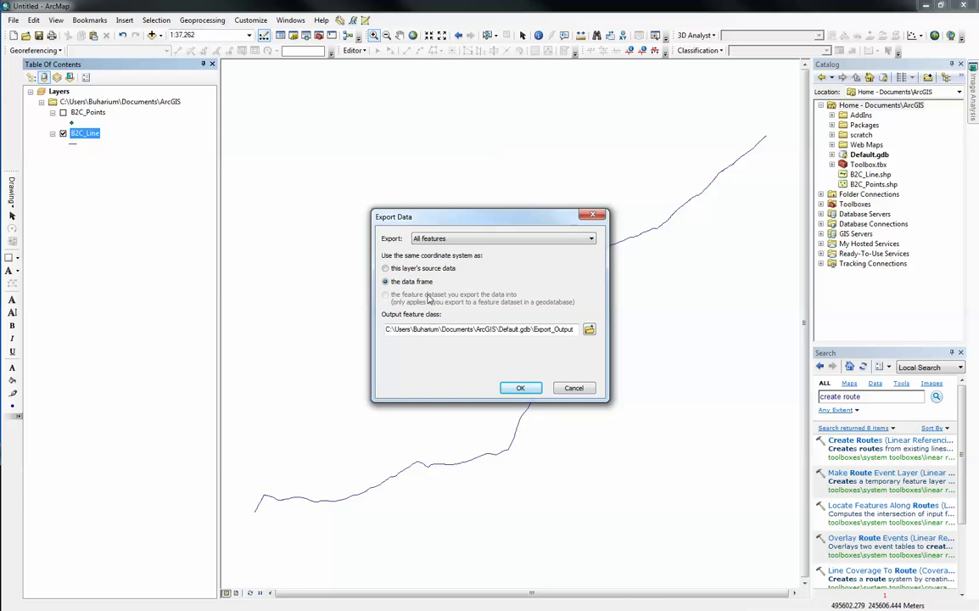
{"action": "left_click_drag", "start_coordinate": [500, 329], "coordinate": [576, 330]}
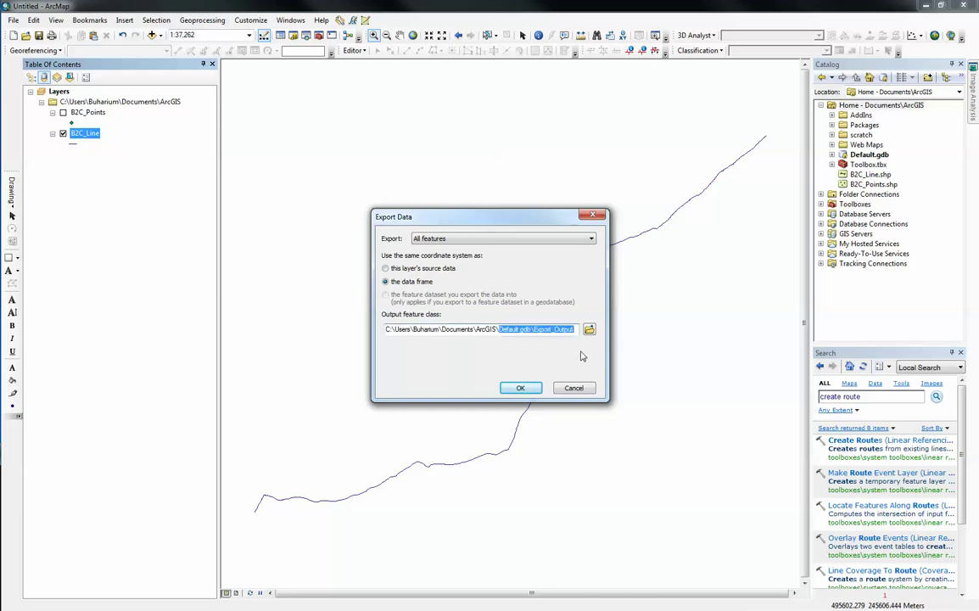
{"action": "type", "text": "B2C_Proj"}
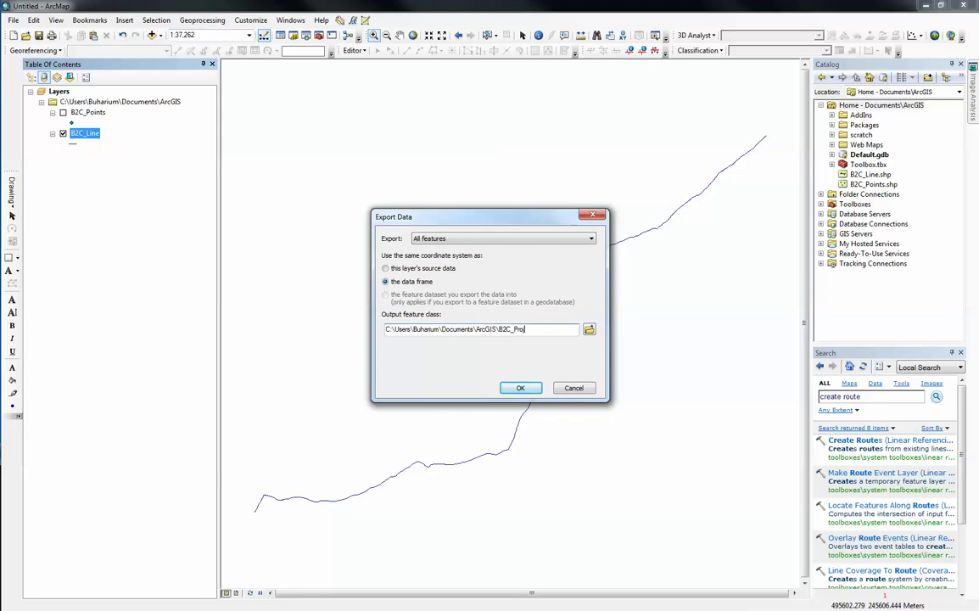
{"action": "left_click", "coordinate": [520, 388]}
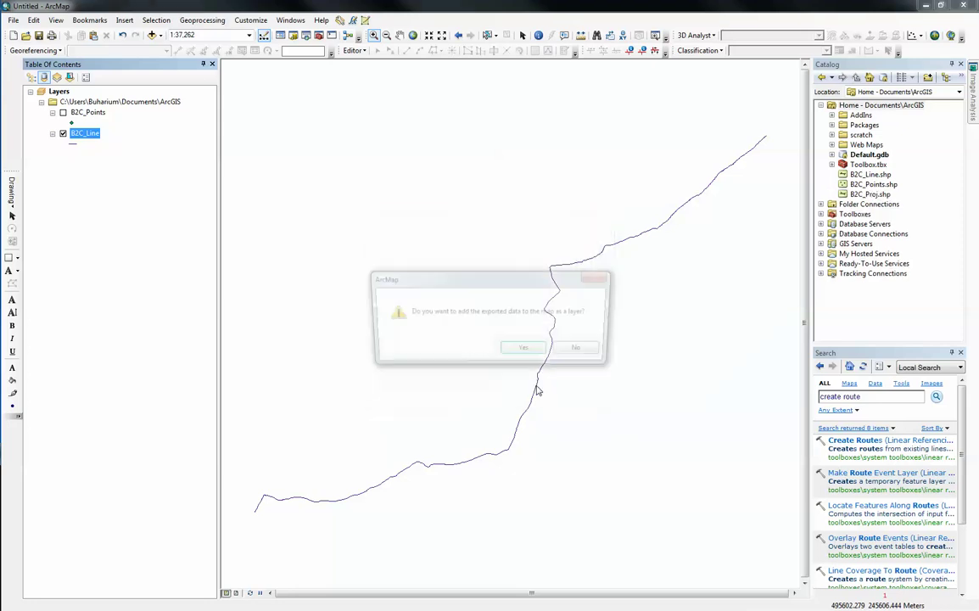
Add the exported B2C_Proj data to the map as a layer and remove the B2C_Line and B2C_Points layers.
{"action": "left_click", "coordinate": [523, 351]}
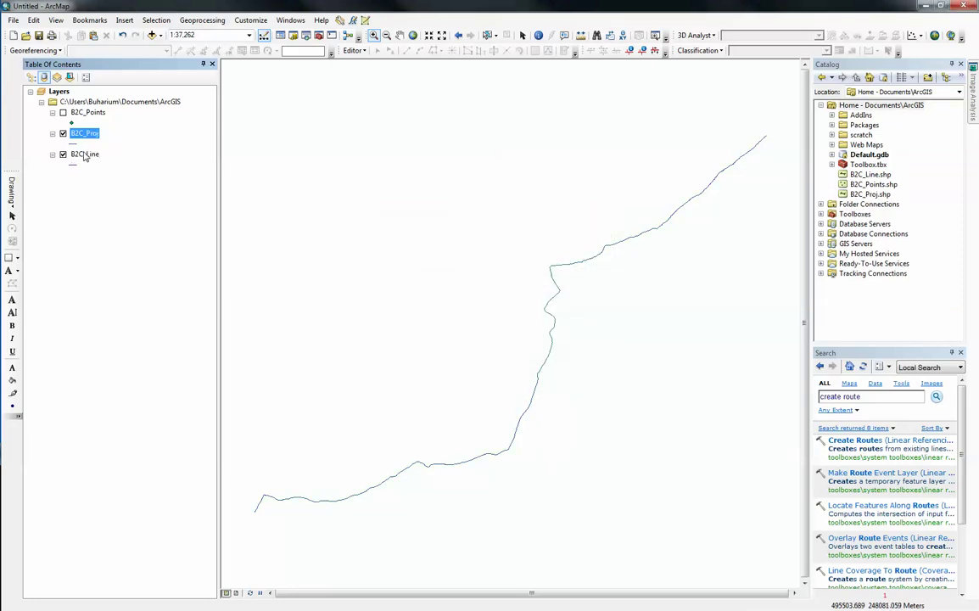
{"action": "right_click", "coordinate": [87, 155]}
{"action": "left_click", "coordinate": [106, 171]}
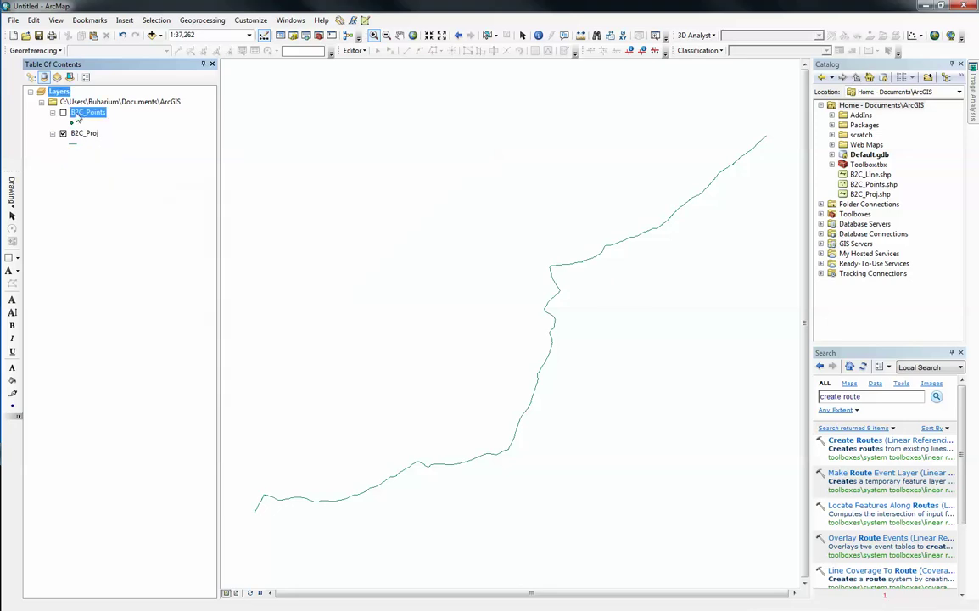
{"action": "right_click", "coordinate": [81, 115]}
{"action": "left_click", "coordinate": [106, 132]}
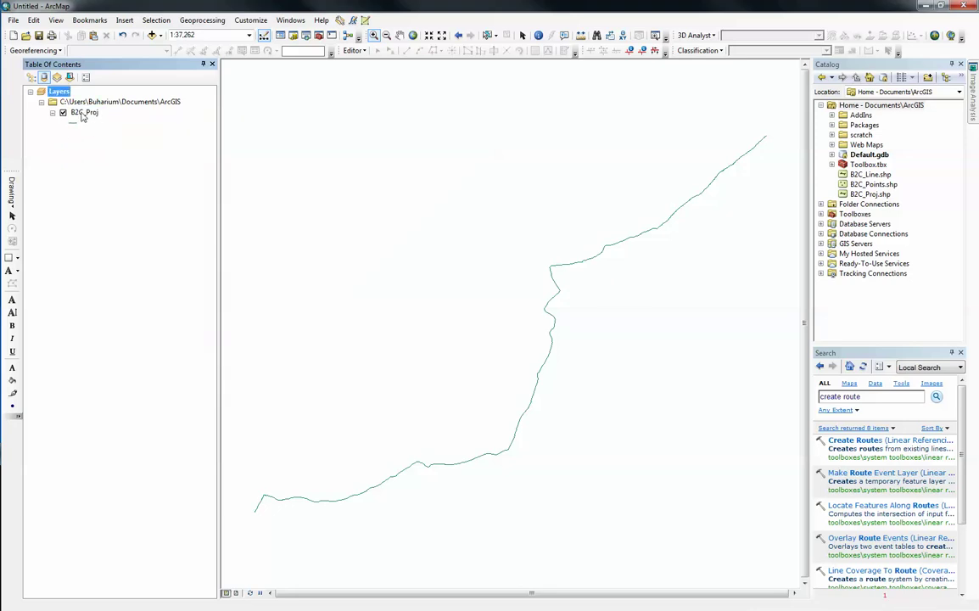
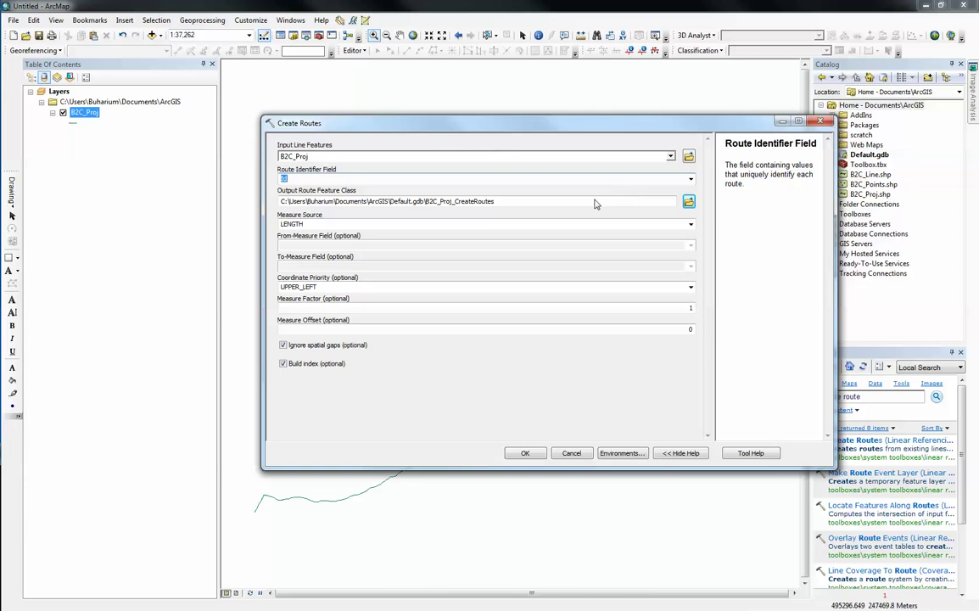
Set the output route feature class to B2C_Route in the Documents\ArcGIS folder, and inspect the line's start and end on the map.
{"action": "left_click", "coordinate": [492, 202]}
{"action": "left_click_drag", "start_coordinate": [492, 202], "coordinate": [390, 202]}
{"action": "type", "text": "B2C_s"}
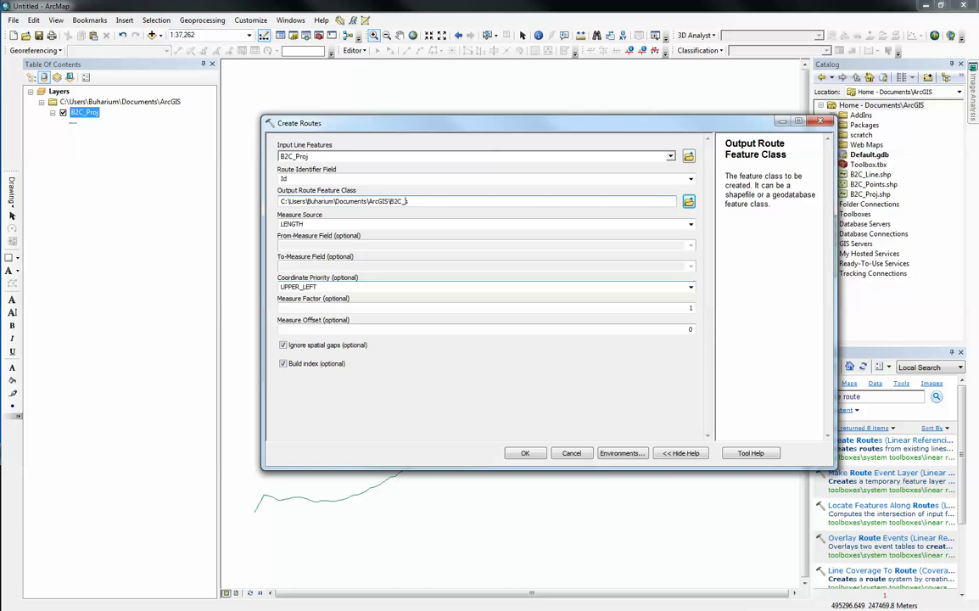
{"action": "type", "text": "outes"}
{"action": "key", "text": "BackSpace"}
{"action": "left_click_drag", "start_coordinate": [663, 123], "coordinate": [614, 491]}
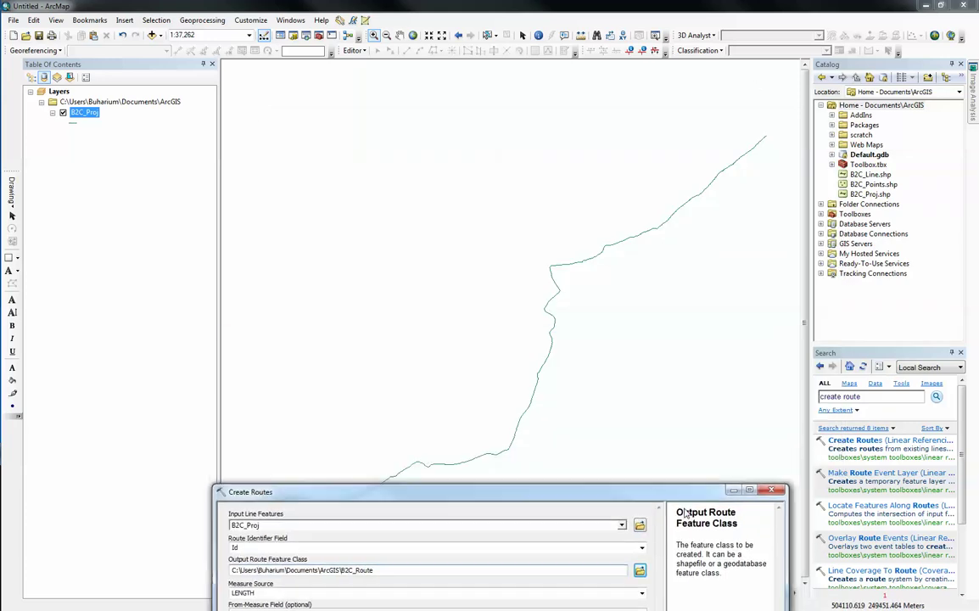
{"action": "left_click_drag", "start_coordinate": [684, 513], "coordinate": [689, 560]}
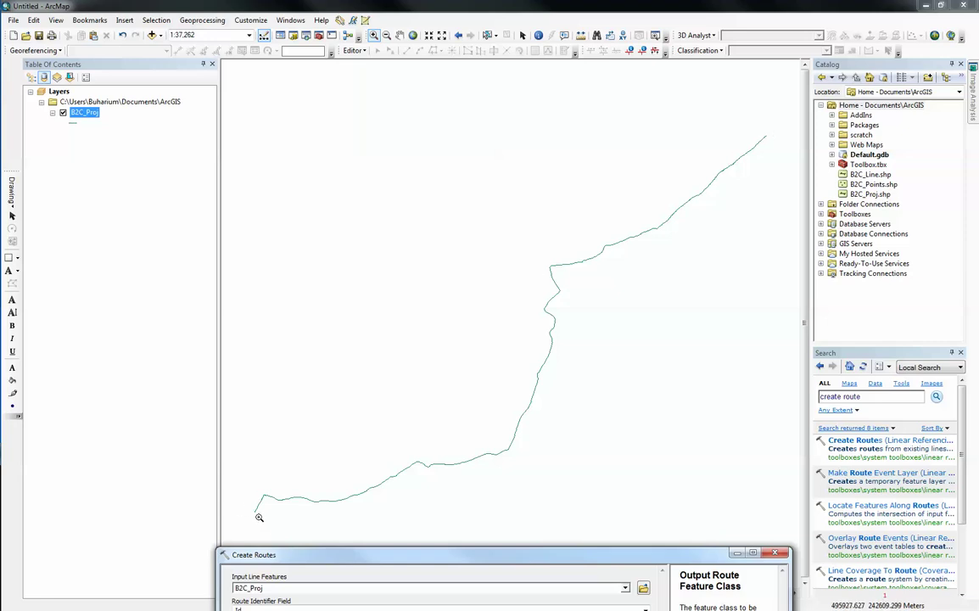
{"action": "left_click_drag", "start_coordinate": [437, 555], "coordinate": [456, 101]}
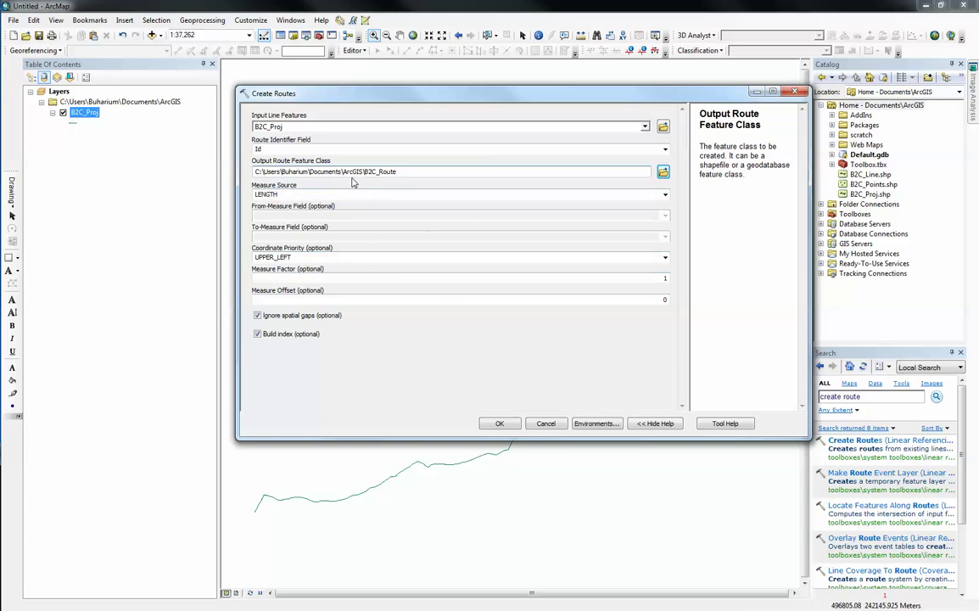
Set the output route feature class to B2C_Route inside the Default.gdb geodatabase.
{"action": "left_click", "coordinate": [662, 172]}
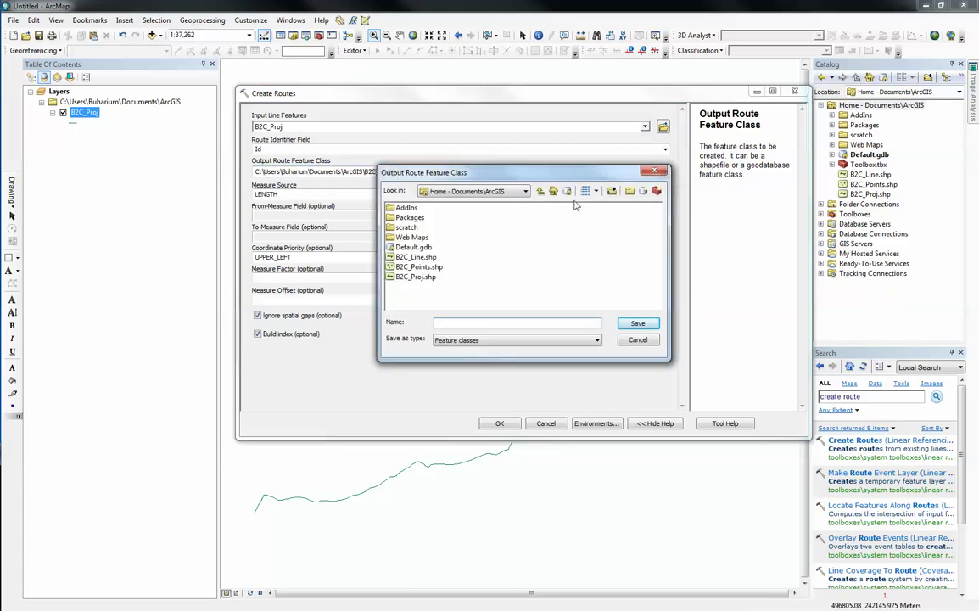
{"action": "double_click", "coordinate": [413, 247]}
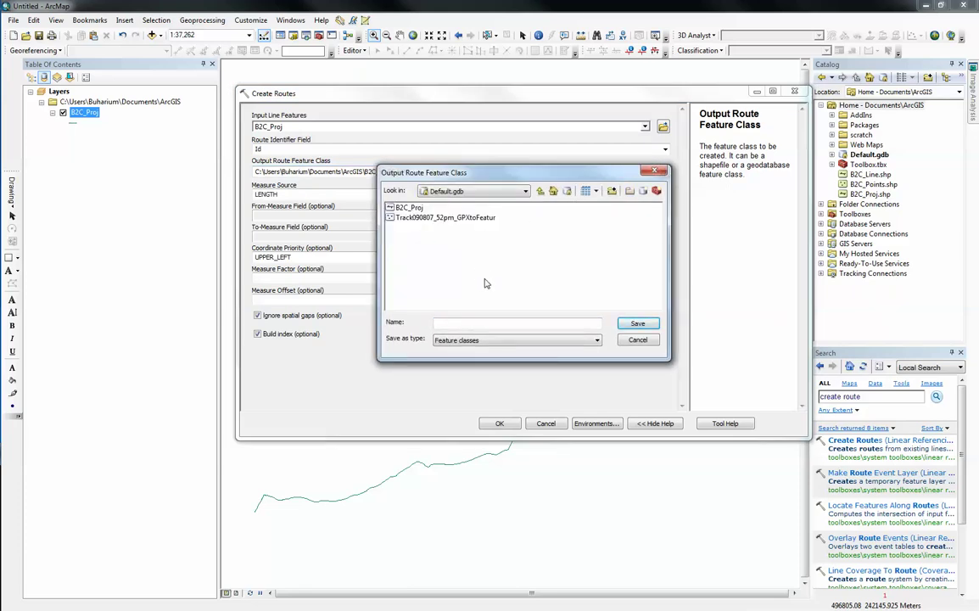
{"action": "left_click", "coordinate": [420, 208]}
{"action": "key", "text": "BackSpace"}
{"action": "key", "text": "BackSpace"}
{"action": "key", "text": "BackSpace"}
{"action": "key", "text": "BackSpace"}
{"action": "type", "text": "Route"}
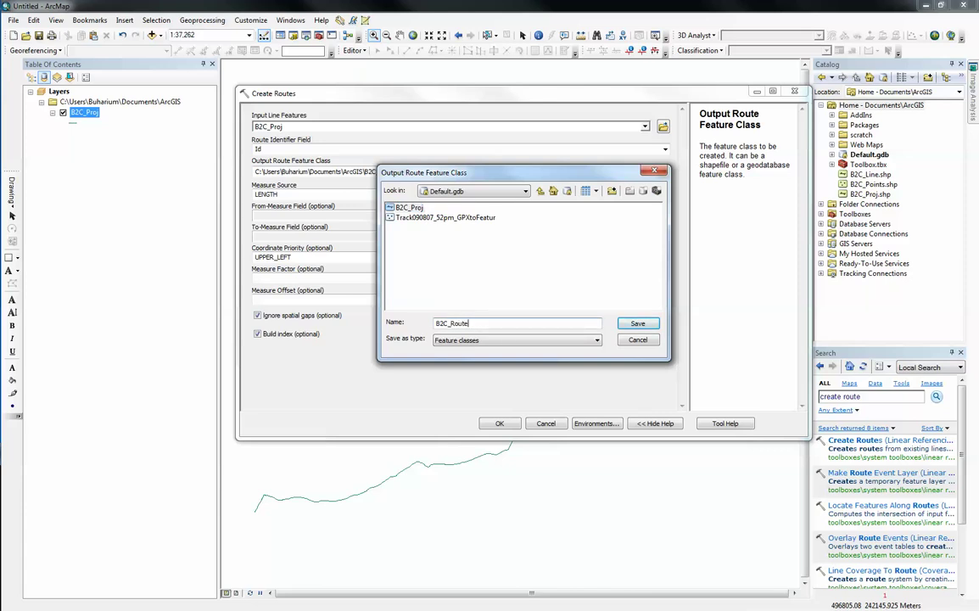
{"action": "left_click", "coordinate": [637, 323]}
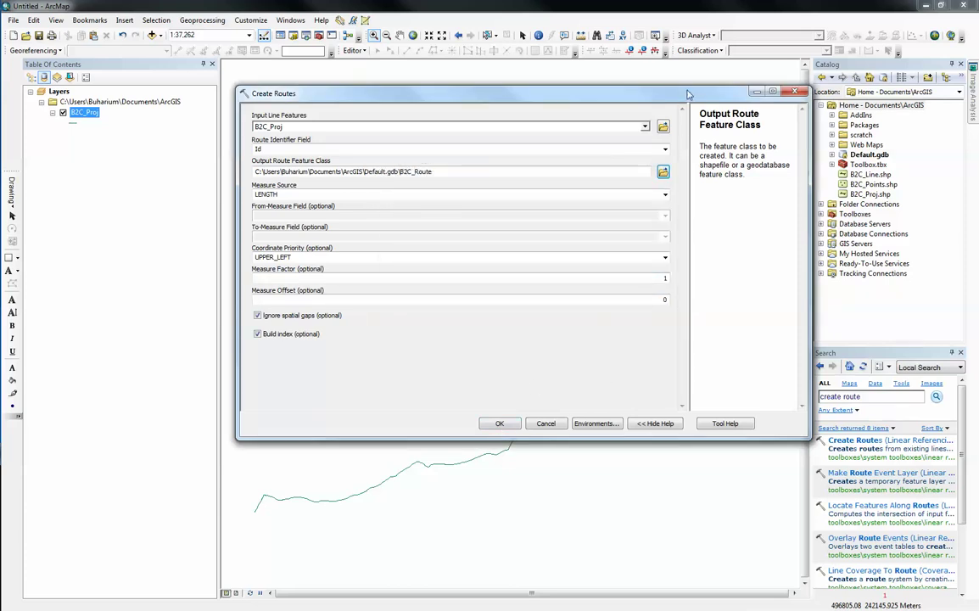
Set the coordinate priority to UPPER_RIGHT and run Create Routes on B2C_Proj.
{"action": "left_click_drag", "start_coordinate": [687, 93], "coordinate": [670, 399]}
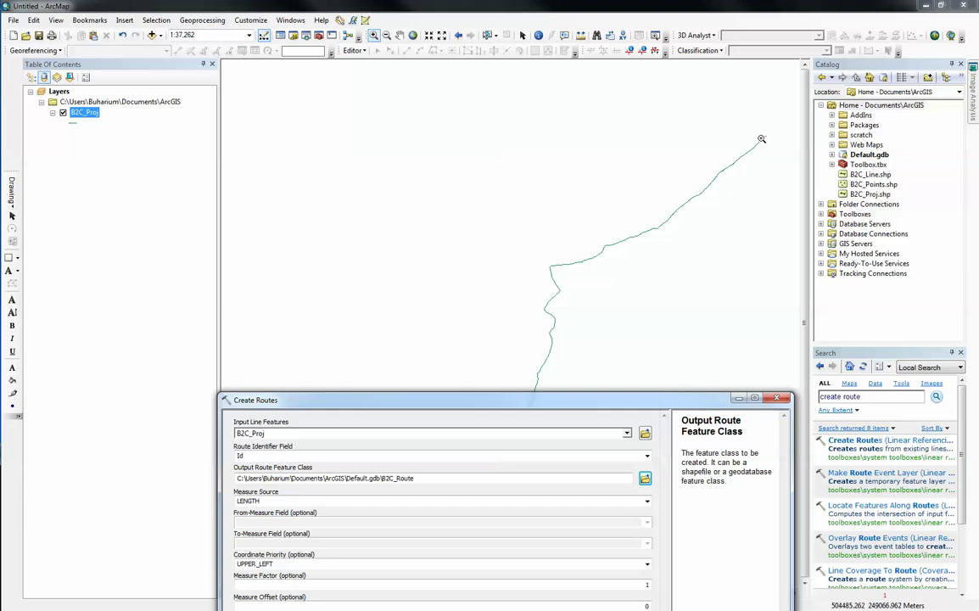
{"action": "left_click_drag", "start_coordinate": [475, 400], "coordinate": [490, 158]}
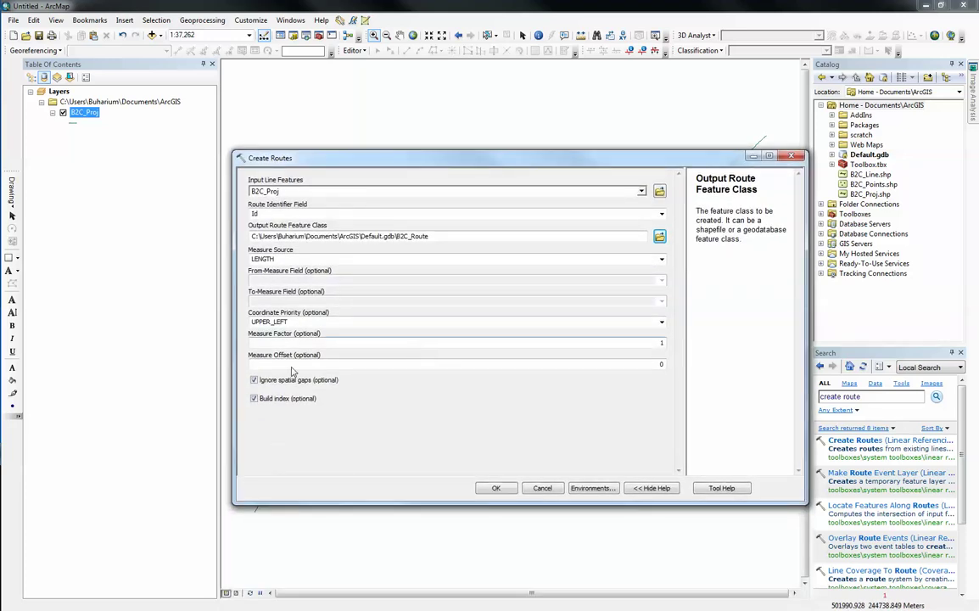
{"action": "left_click", "coordinate": [662, 324]}
{"action": "left_click", "coordinate": [568, 348]}
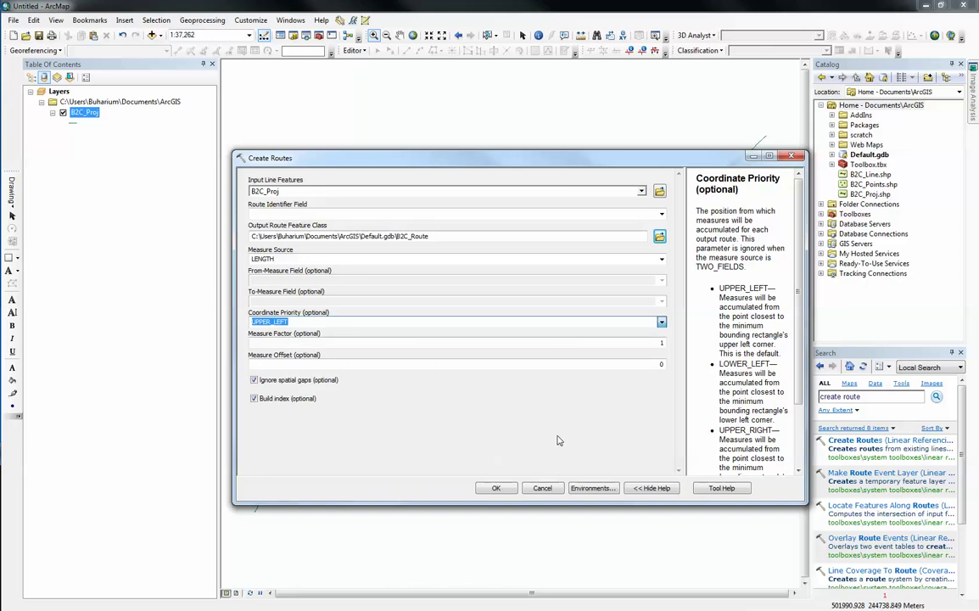
{"action": "left_click", "coordinate": [496, 488]}
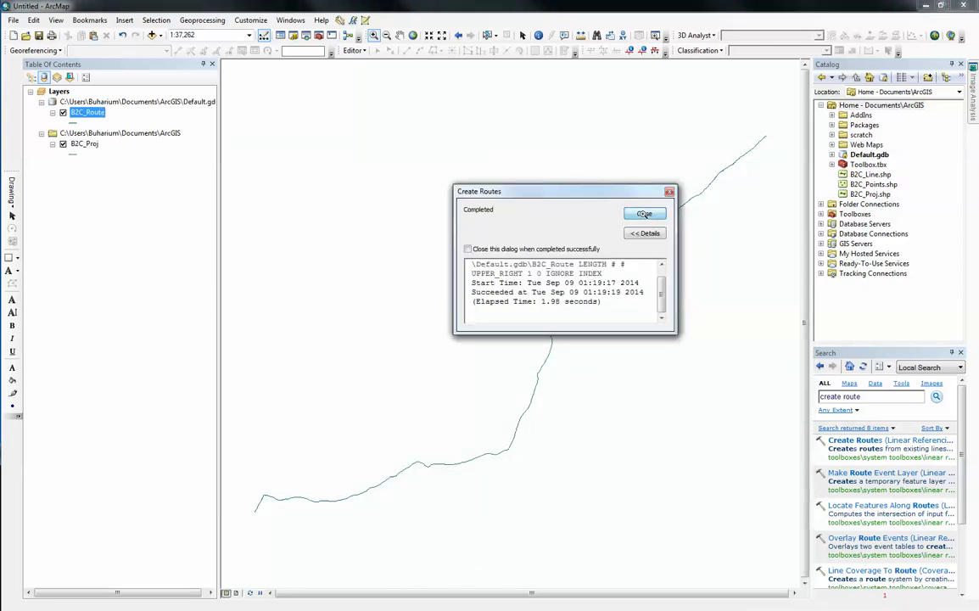
{"action": "key", "text": "Return"}
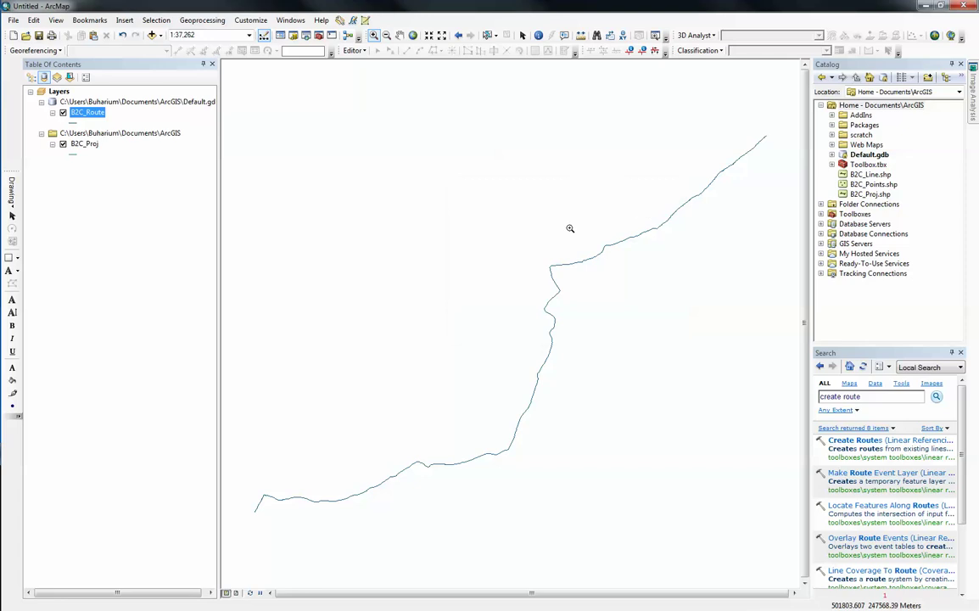
Collapse the Documents\ArcGIS layer group and review the attribute table of the B2C_Route layer.
{"action": "left_click", "coordinate": [41, 133]}
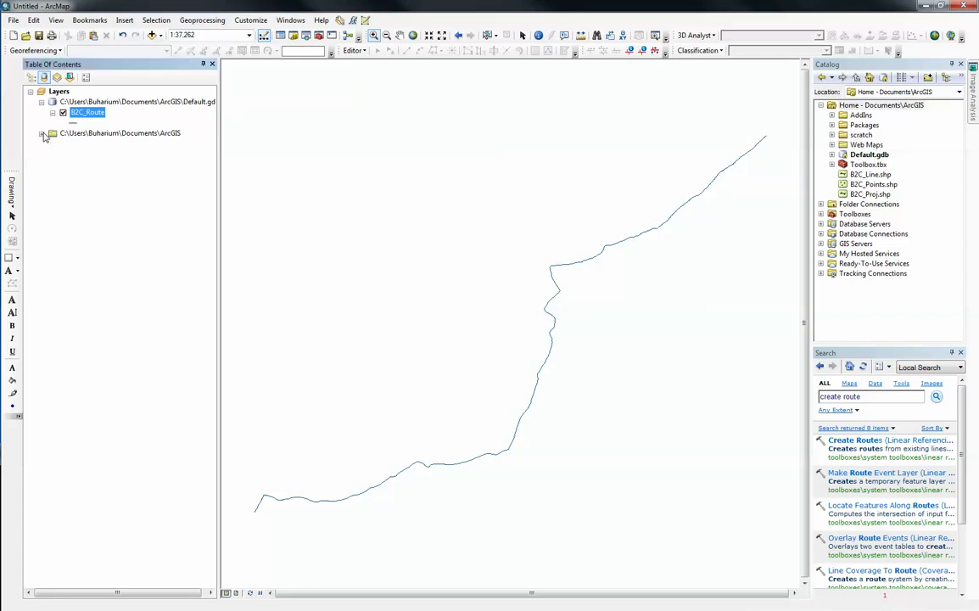
{"action": "right_click", "coordinate": [83, 112]}
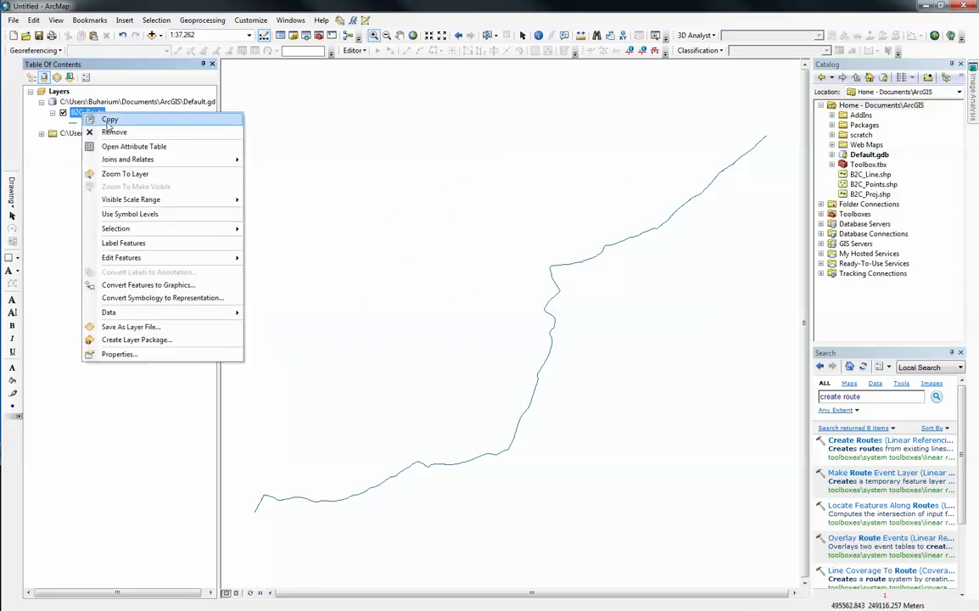
{"action": "left_click", "coordinate": [125, 147]}
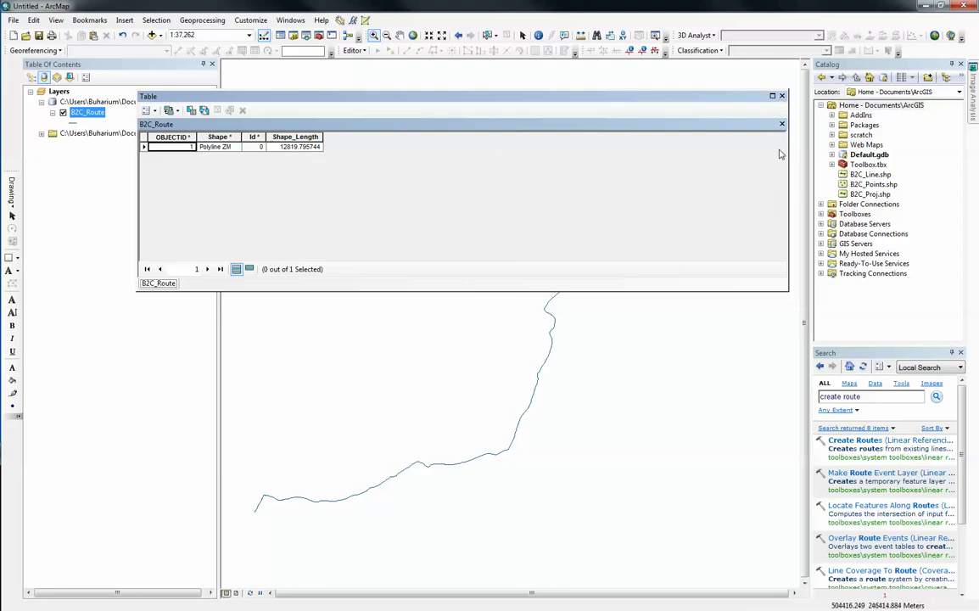
{"action": "left_click", "coordinate": [782, 95]}
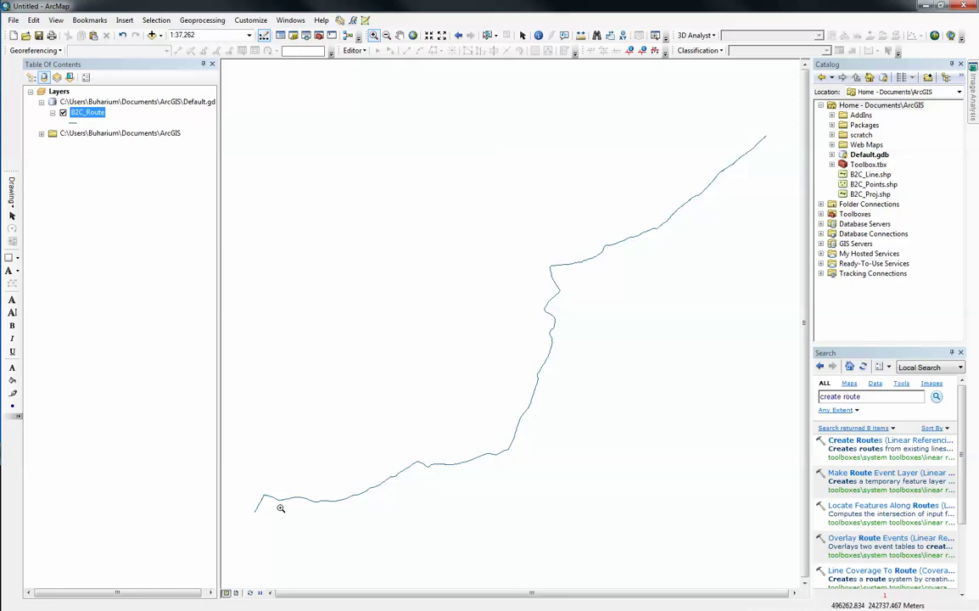
Start an edit session and try to edit the vertices of the selected track line.
{"action": "left_click", "coordinate": [353, 50]}
{"action": "left_click", "coordinate": [373, 64]}
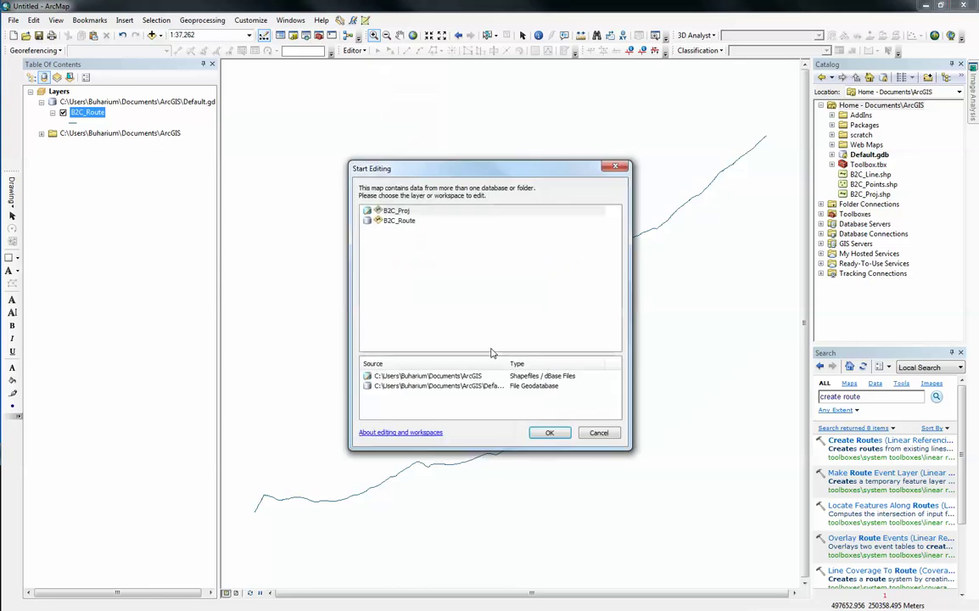
{"action": "left_click", "coordinate": [547, 433]}
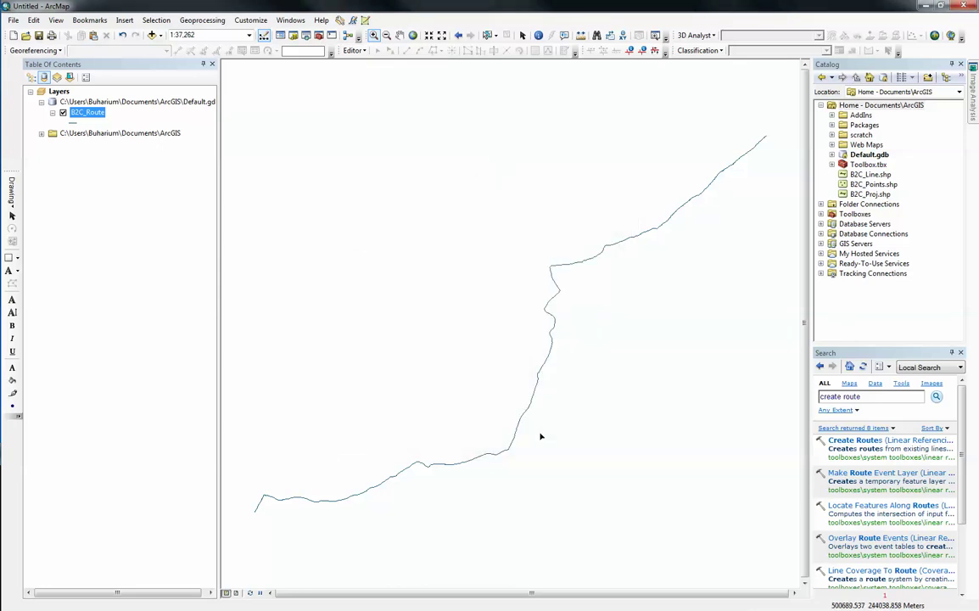
{"action": "left_click", "coordinate": [572, 266]}
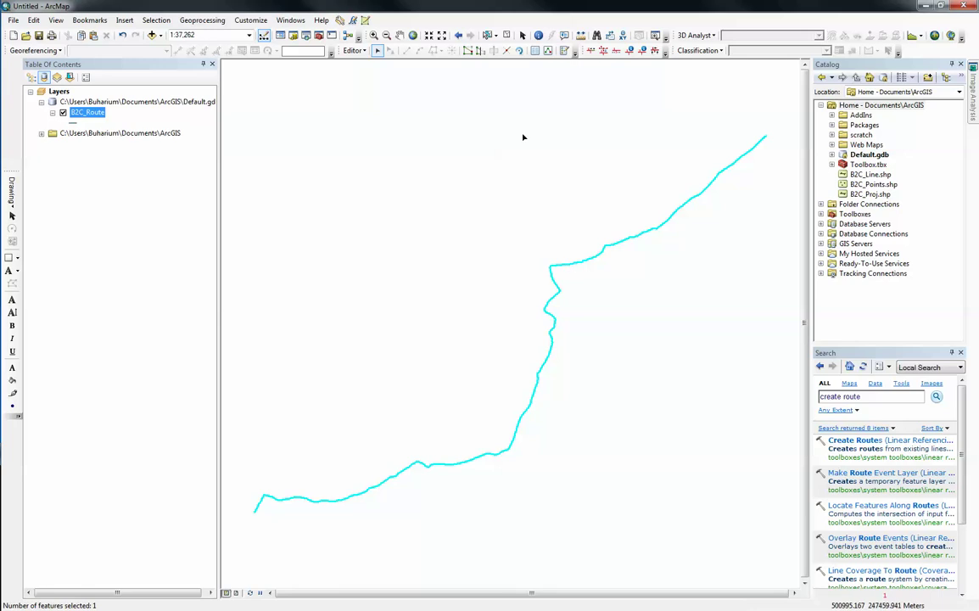
{"action": "left_click", "coordinate": [469, 52]}
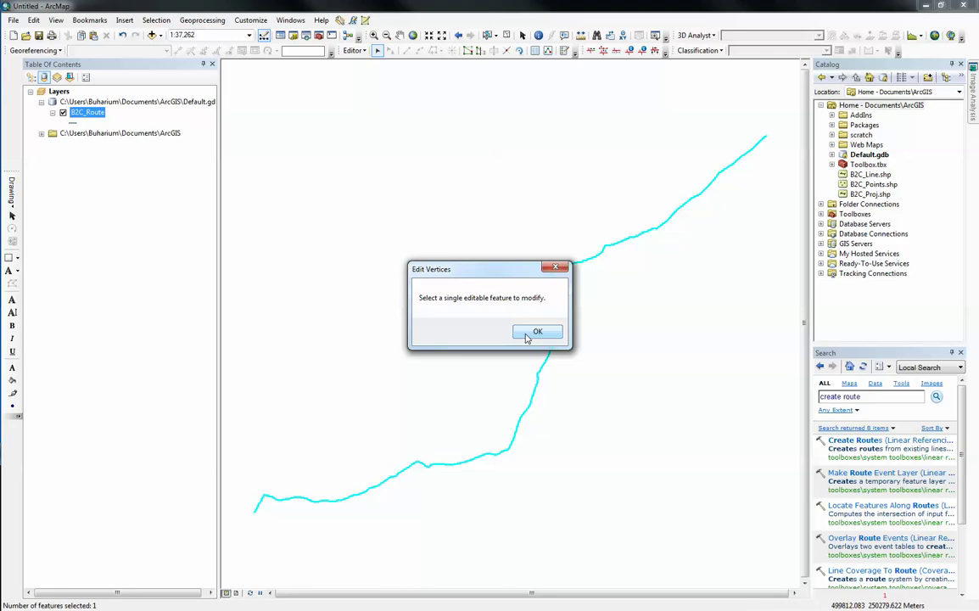
{"action": "left_click", "coordinate": [526, 333]}
Remove the Documents\ArcGIS layer group containing B2C_Proj from the map.
{"action": "left_click", "coordinate": [41, 133]}
{"action": "right_click", "coordinate": [76, 134]}
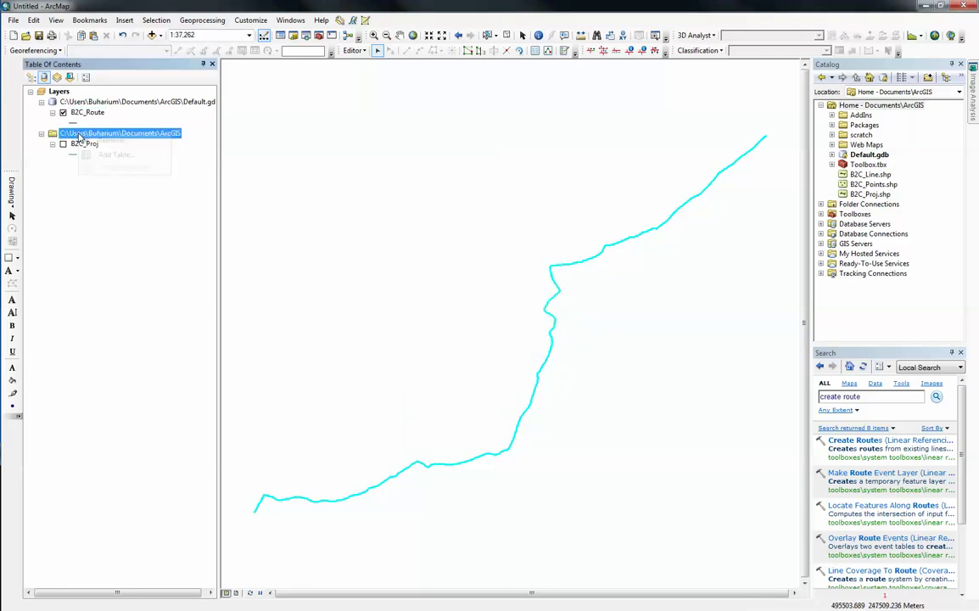
{"action": "left_click", "coordinate": [105, 139]}
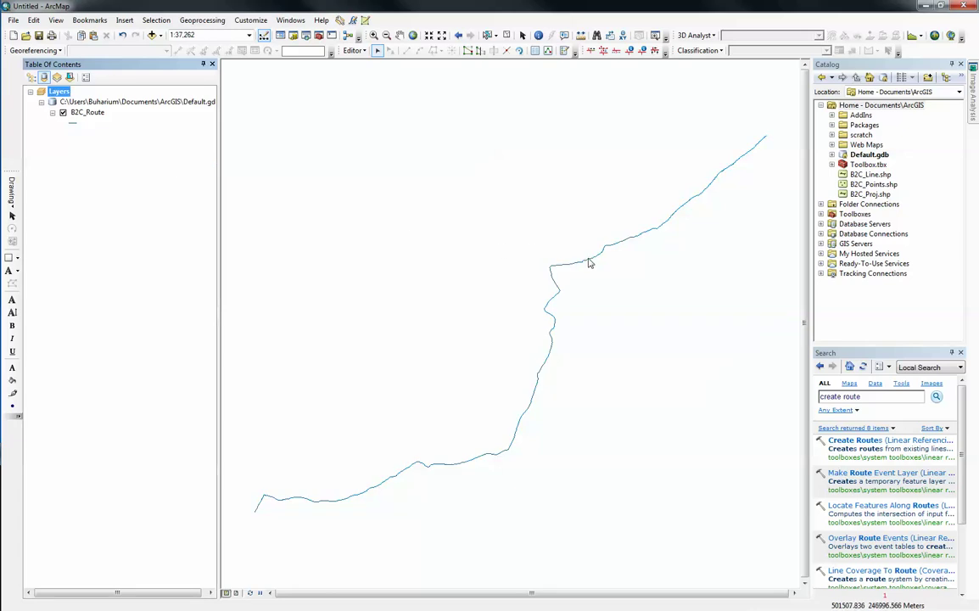
Start editing the B2C_Route line's vertices and review the M values of all vertices in the sketch properties.
{"action": "left_click", "coordinate": [362, 52]}
{"action": "left_click", "coordinate": [382, 64]}
{"action": "double_click", "coordinate": [566, 267]}
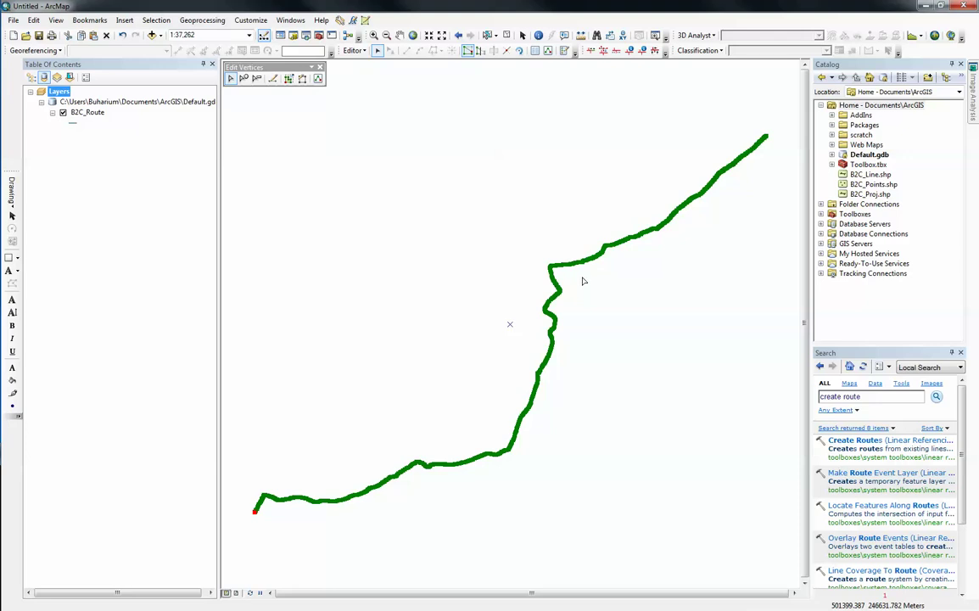
{"action": "left_click", "coordinate": [319, 79]}
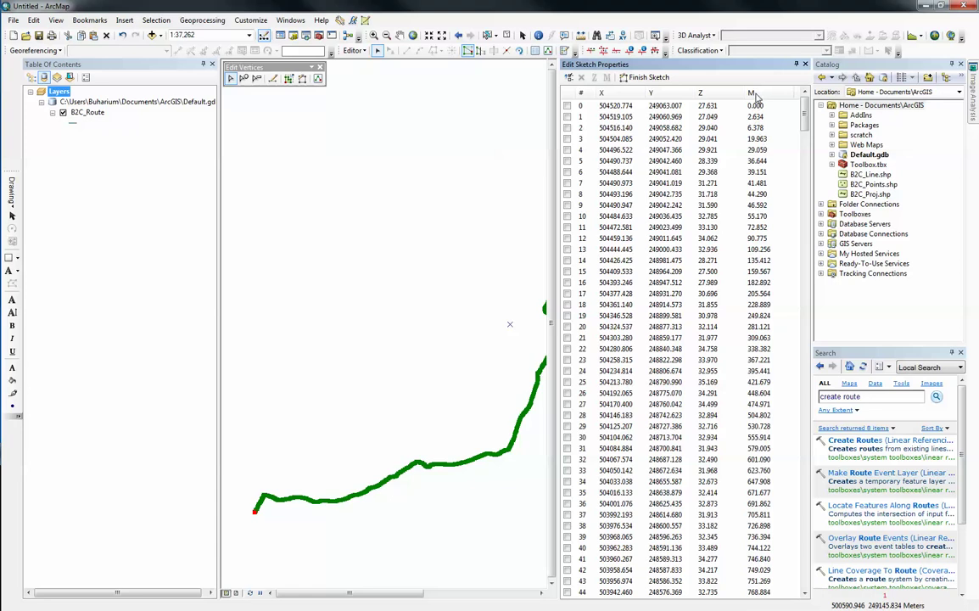
{"action": "mouse_move", "coordinate": [805, 119]}
{"action": "left_mouse_down"}
{"action": "mouse_move", "coordinate": [811, 542]}
{"action": "mouse_move", "coordinate": [768, 595]}
{"action": "left_mouse_up"}
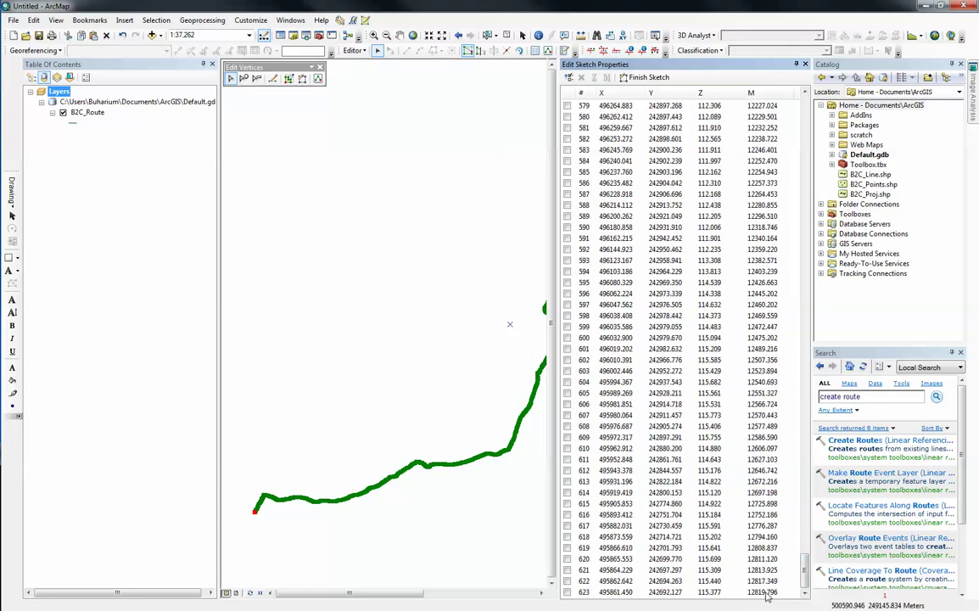
{"action": "left_click_drag", "start_coordinate": [767, 604], "coordinate": [791, 109]}
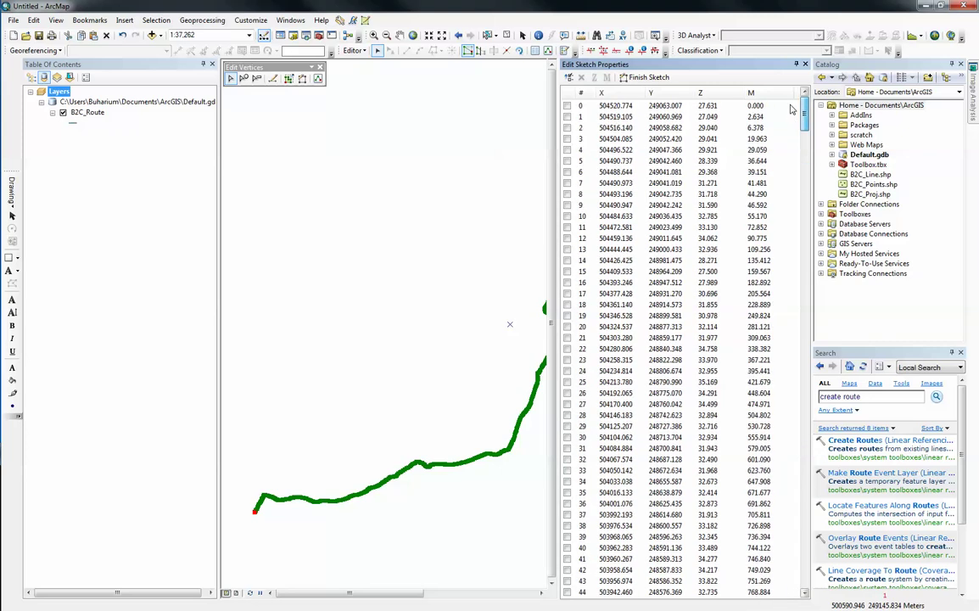
Drop the existing measures from the B2C_Route edit sketch.
{"action": "right_click", "coordinate": [530, 400]}
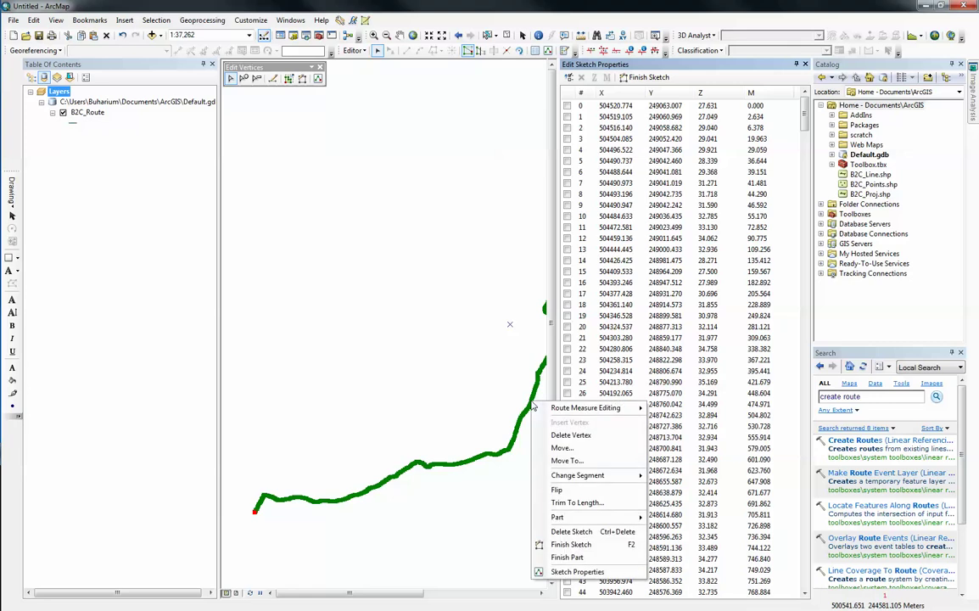
{"action": "mouse_move", "coordinate": [570, 413]}
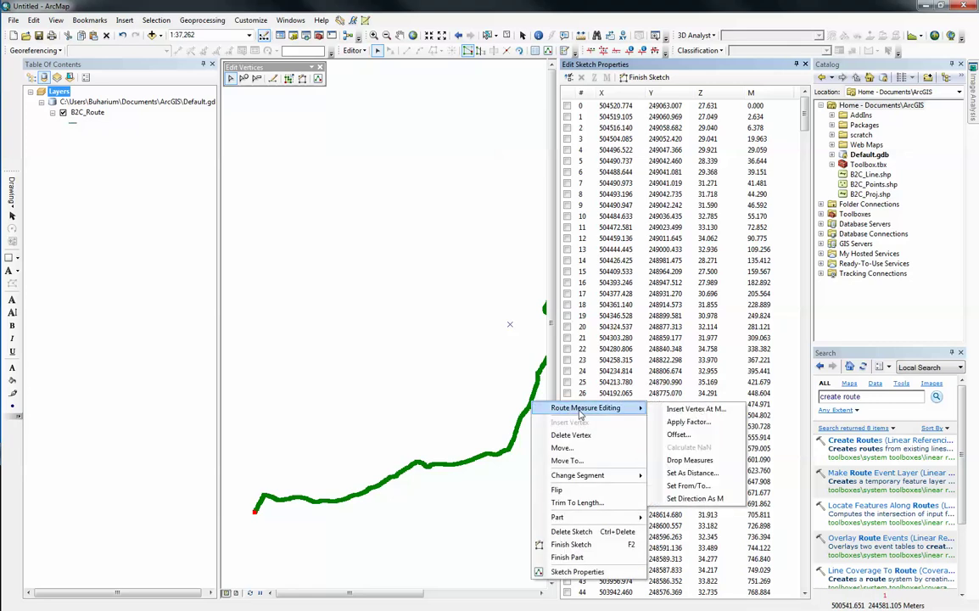
{"action": "left_click", "coordinate": [714, 463]}
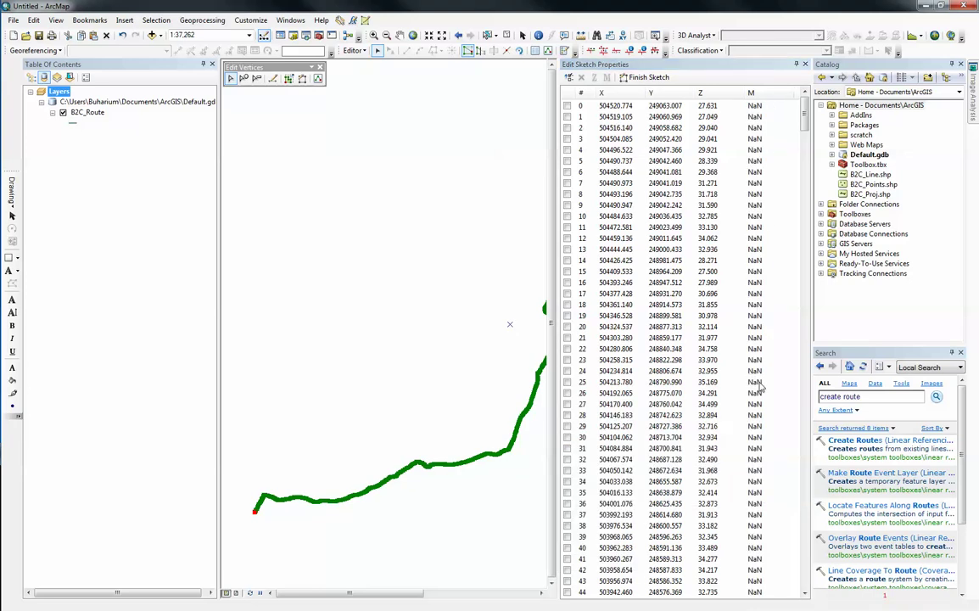
Set the M value of the route's first vertex (number 0) to 0.
{"action": "left_click", "coordinate": [756, 107]}
{"action": "left_click", "coordinate": [756, 106]}
{"action": "type", "text": "0"}
{"action": "key", "text": "Return"}
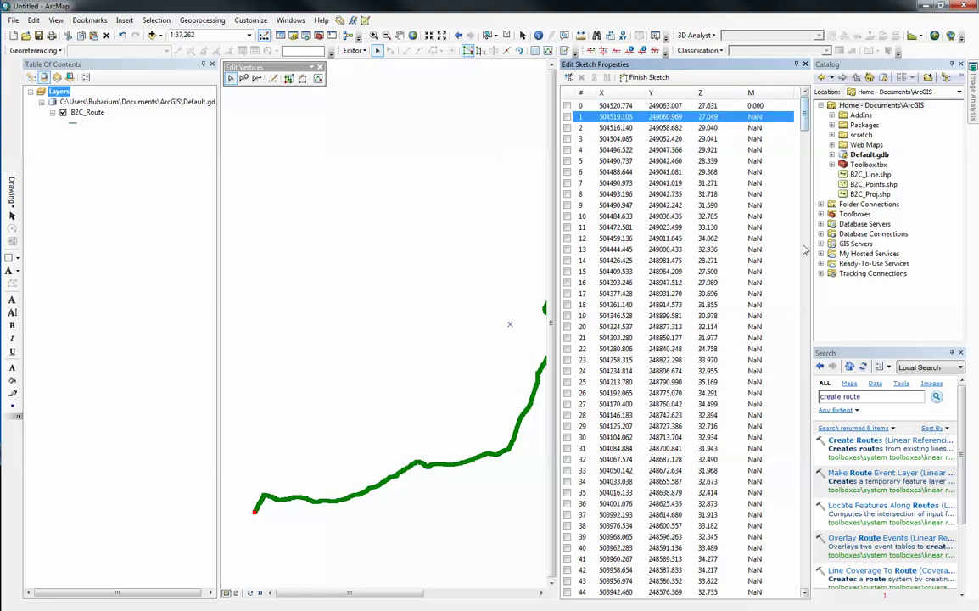
Set the M value of the route's last vertex (number 623) to 22.
{"action": "left_click_drag", "start_coordinate": [804, 114], "coordinate": [808, 590]}
{"action": "left_click", "coordinate": [760, 592]}
{"action": "left_click", "coordinate": [760, 593]}
{"action": "type", "text": "22"}
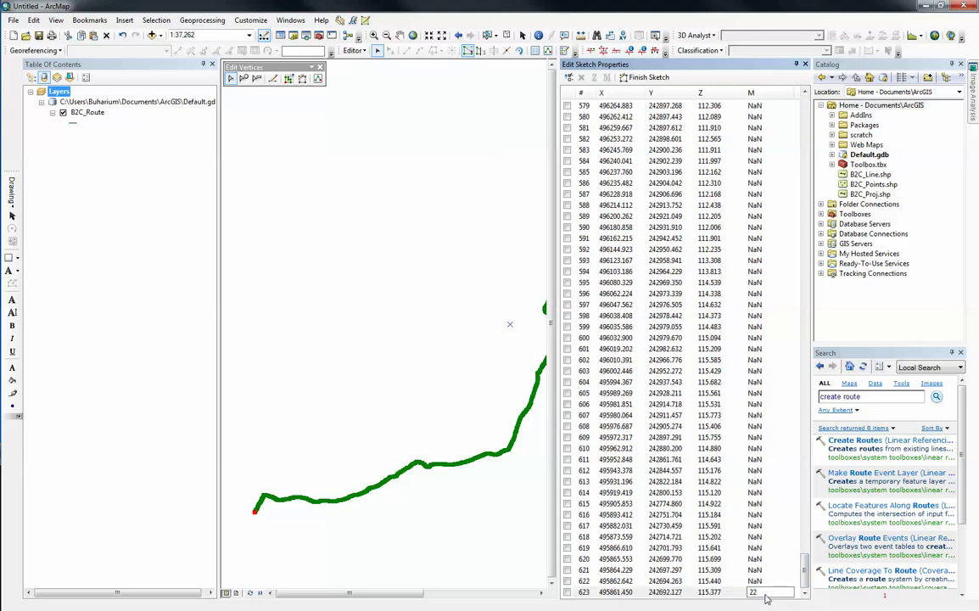
Calculate the NaN measures between the route's first and last vertices and review the M values down to vertex 623.
{"action": "right_click", "coordinate": [519, 432]}
{"action": "mouse_move", "coordinate": [559, 438]}
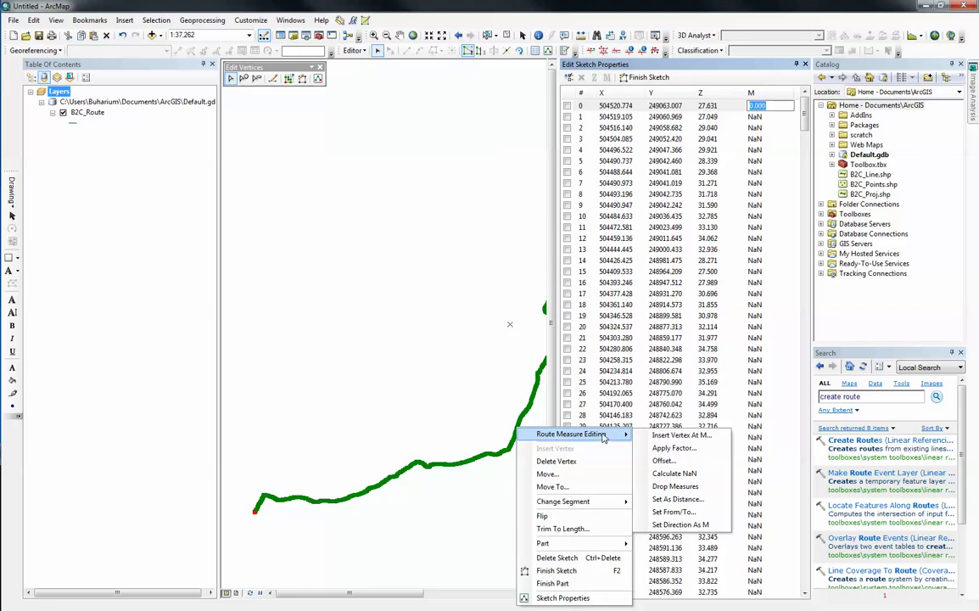
{"action": "left_click", "coordinate": [684, 474]}
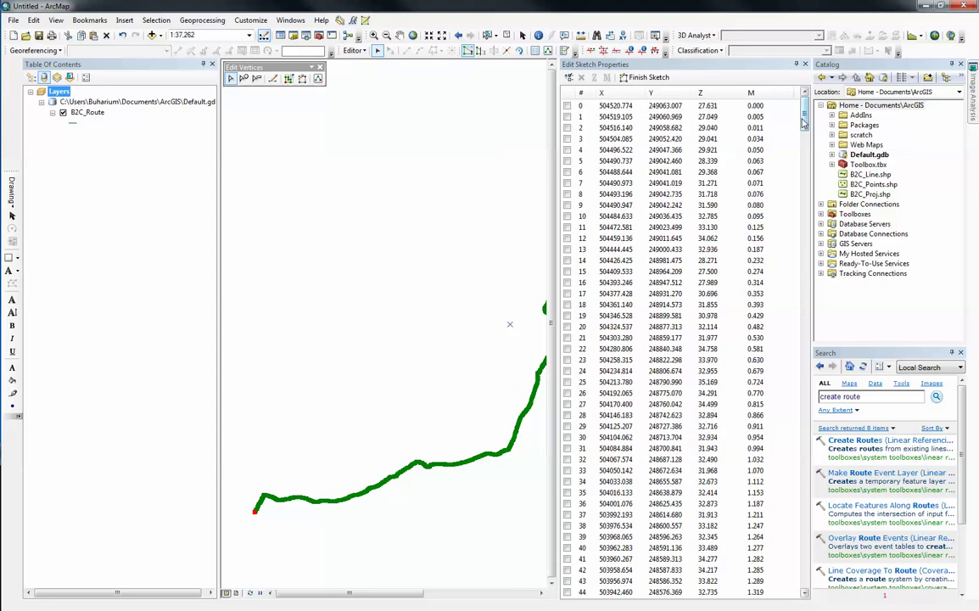
{"action": "left_click_drag", "start_coordinate": [803, 123], "coordinate": [802, 577]}
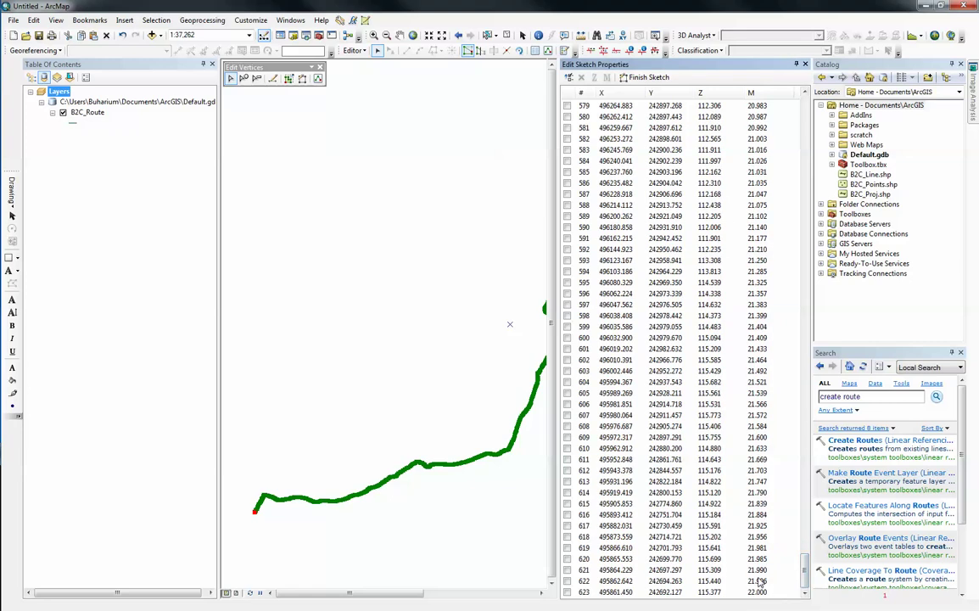
{"action": "scroll", "coordinate": [725, 356], "scroll_direction": "up", "scroll_amount": 20}
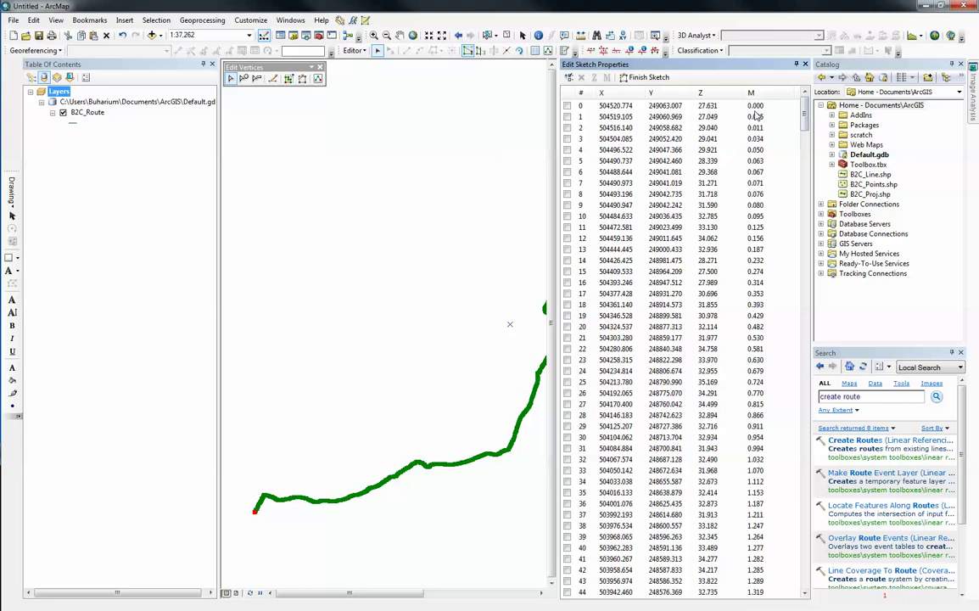
Finish the B2C_Route edit sketch, close its sketch properties and save the edits.
{"action": "left_click", "coordinate": [633, 77]}
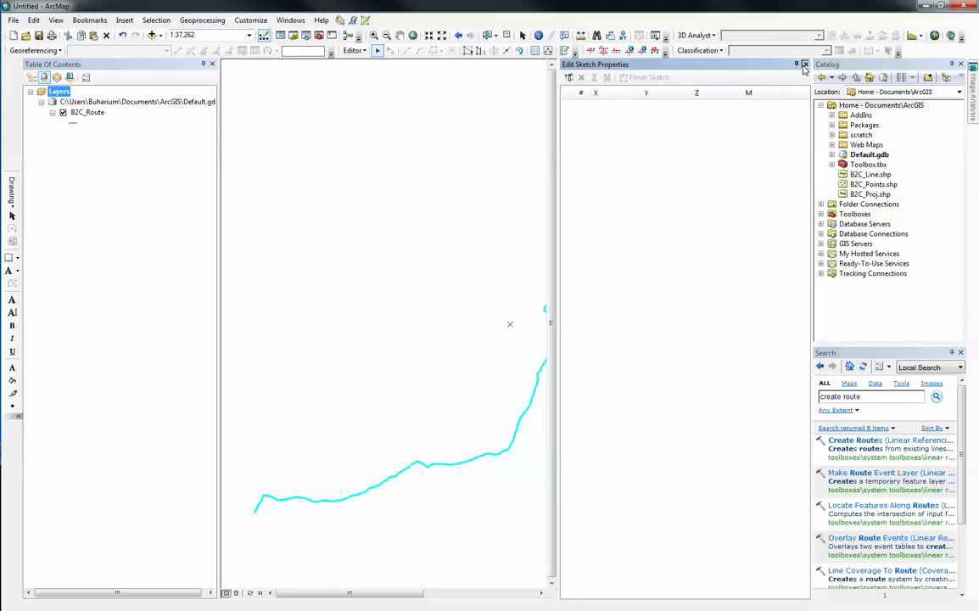
{"action": "left_click", "coordinate": [564, 50]}
{"action": "left_click", "coordinate": [353, 50]}
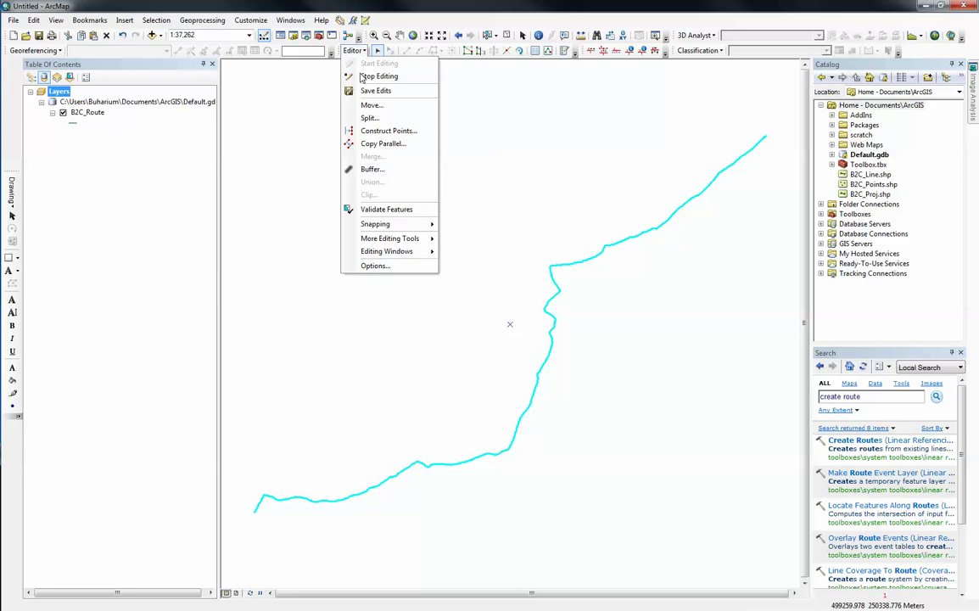
{"action": "left_click", "coordinate": [371, 94]}
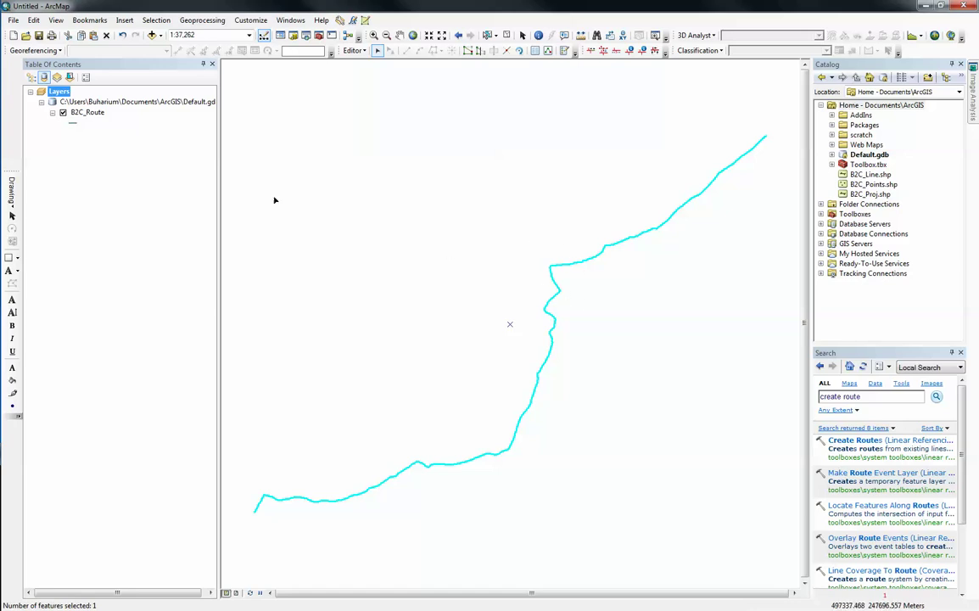
Open the B2C_Route attribute table and stop the edit session.
{"action": "right_click", "coordinate": [93, 115]}
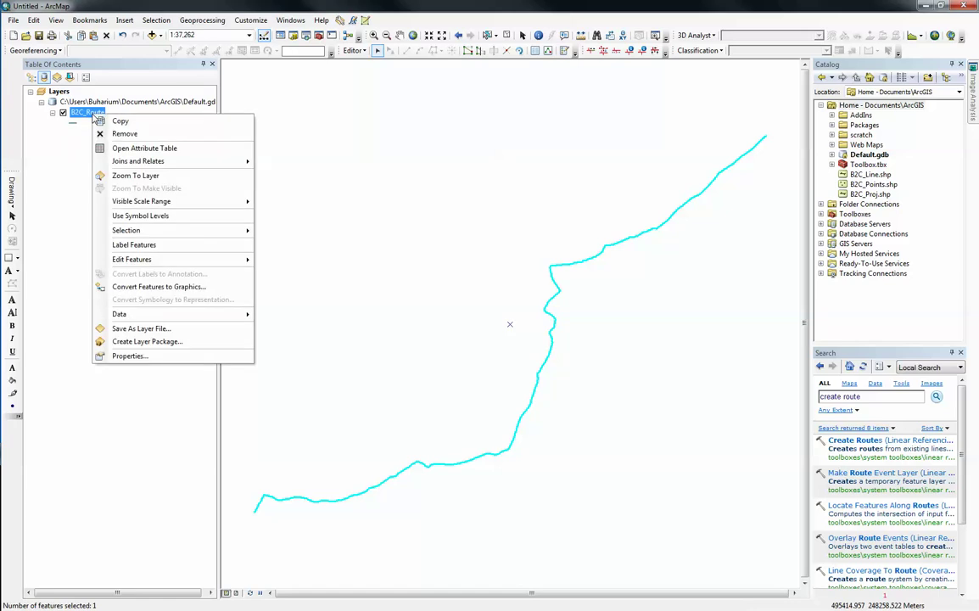
{"action": "left_click", "coordinate": [144, 148]}
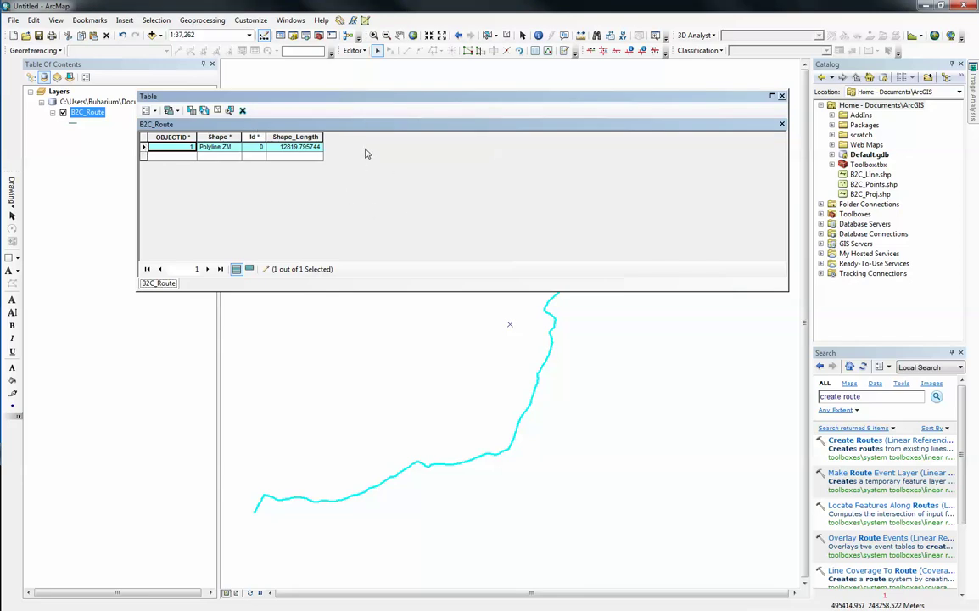
{"action": "left_click", "coordinate": [352, 51]}
{"action": "left_click", "coordinate": [370, 76]}
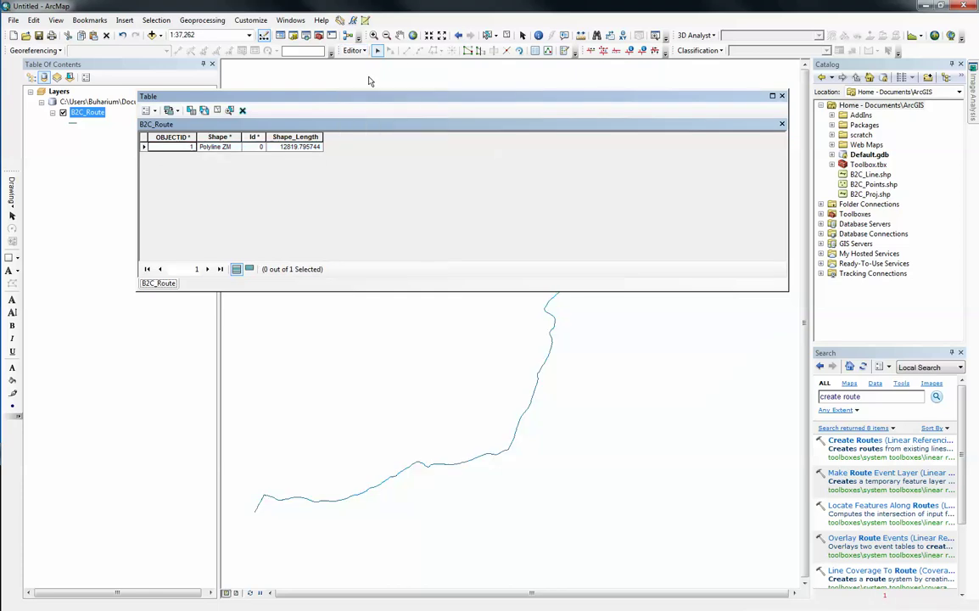
Add a Short Integer field named RouteID to the B2C_Route attribute table.
{"action": "left_click", "coordinate": [150, 112]}
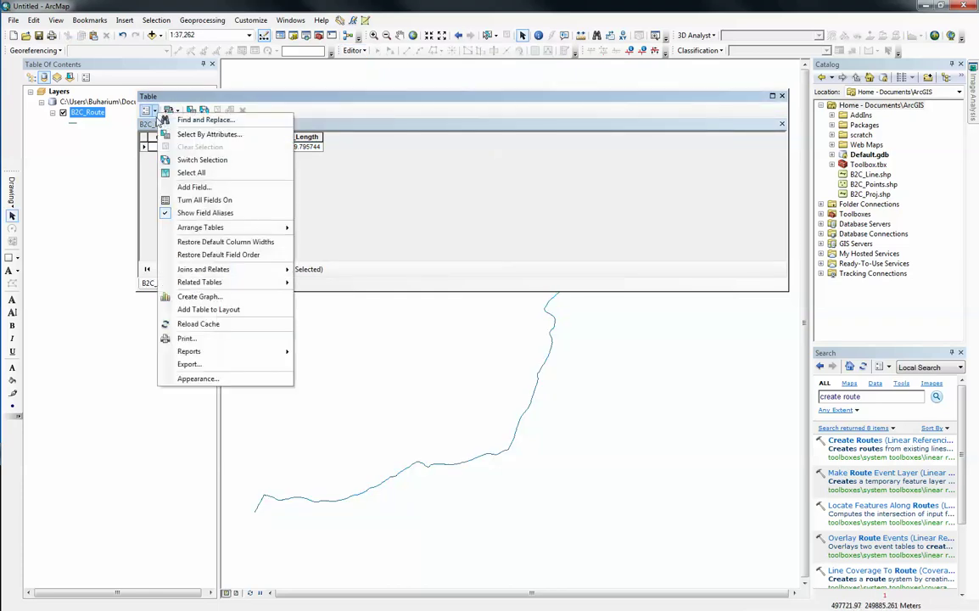
{"action": "left_click", "coordinate": [202, 187]}
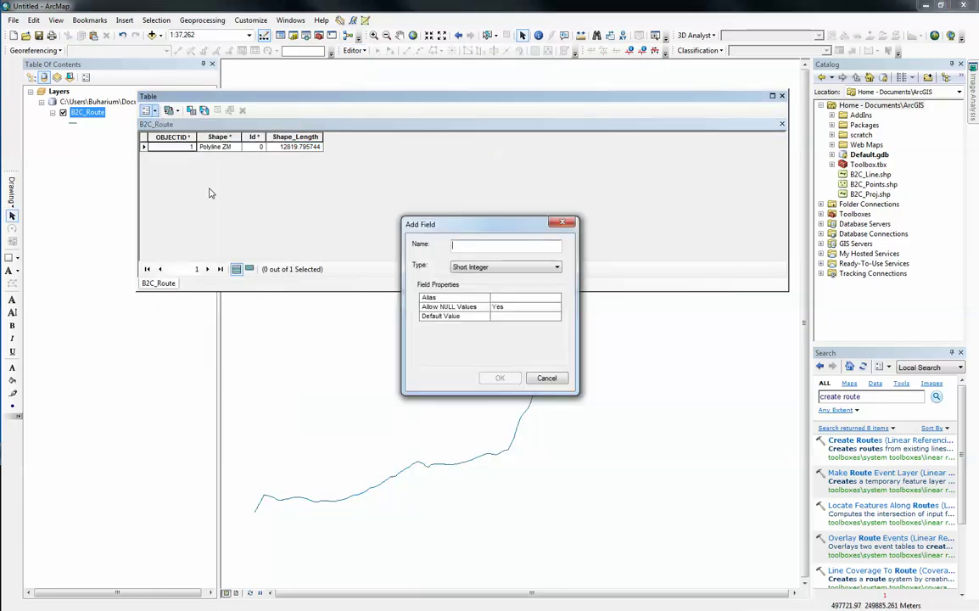
{"action": "type", "text": "RouteID"}
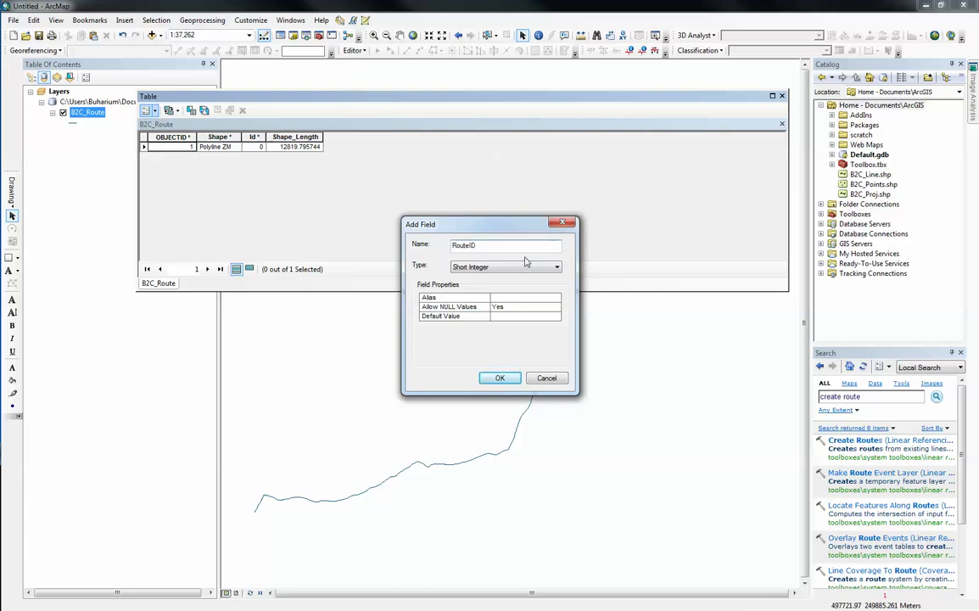
{"action": "left_click", "coordinate": [500, 377]}
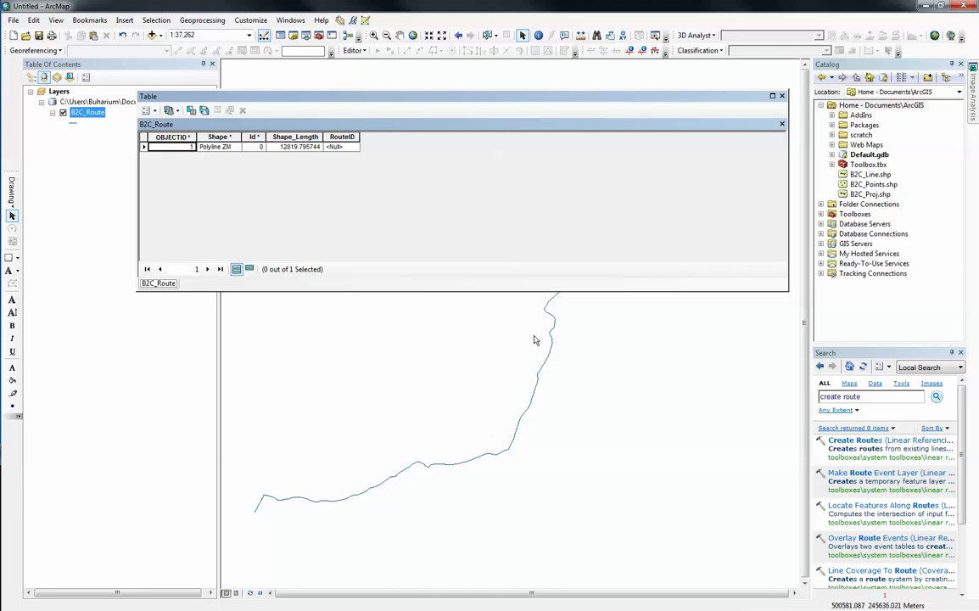
Start editing again, set the route's RouteID to 1, save the edits and close the attribute table.
{"action": "left_click", "coordinate": [353, 51]}
{"action": "left_click", "coordinate": [367, 65]}
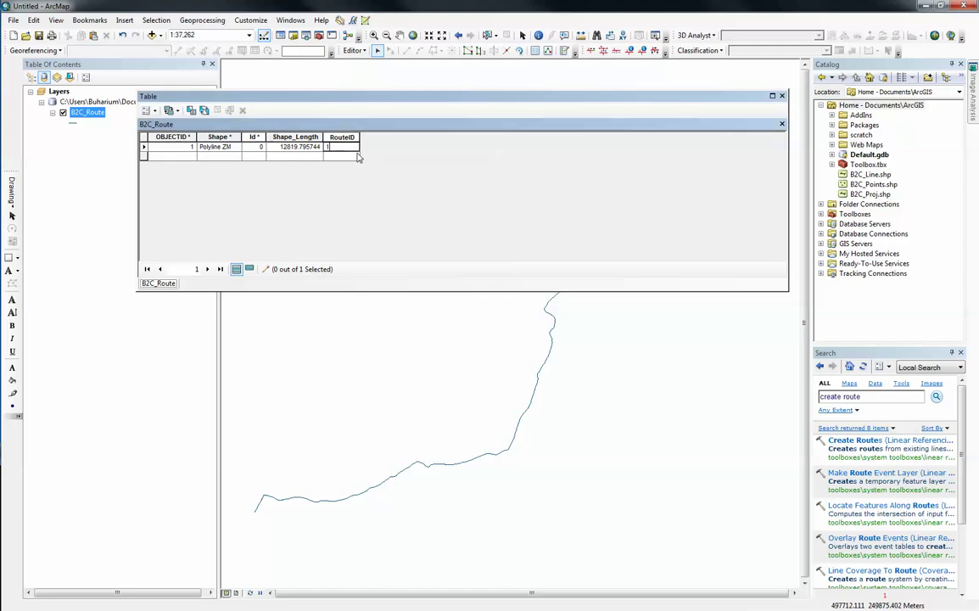
{"action": "left_click", "coordinate": [354, 51]}
{"action": "left_click", "coordinate": [374, 92]}
{"action": "left_click", "coordinate": [781, 95]}
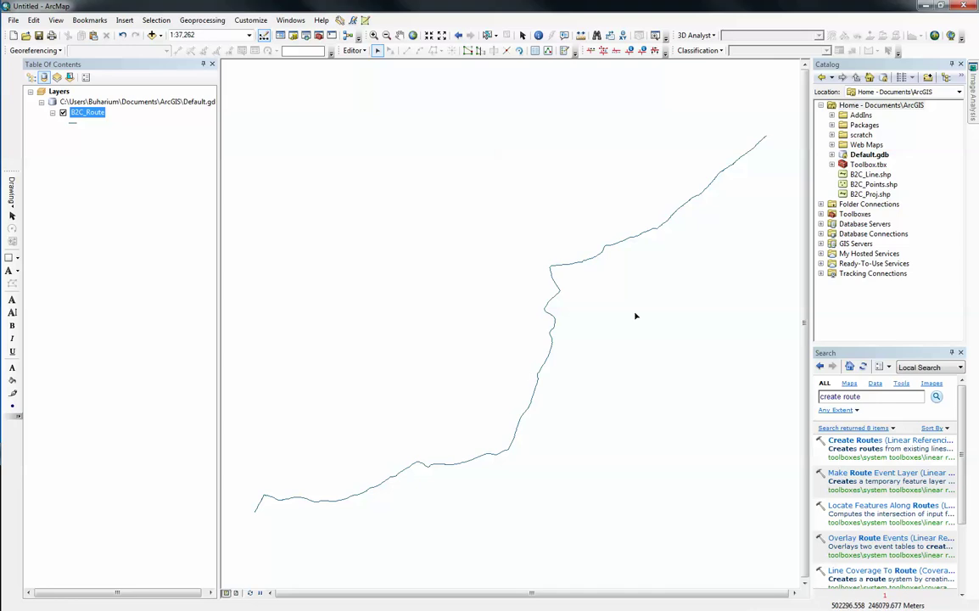
{"action": "right_click", "coordinate": [865, 156]}
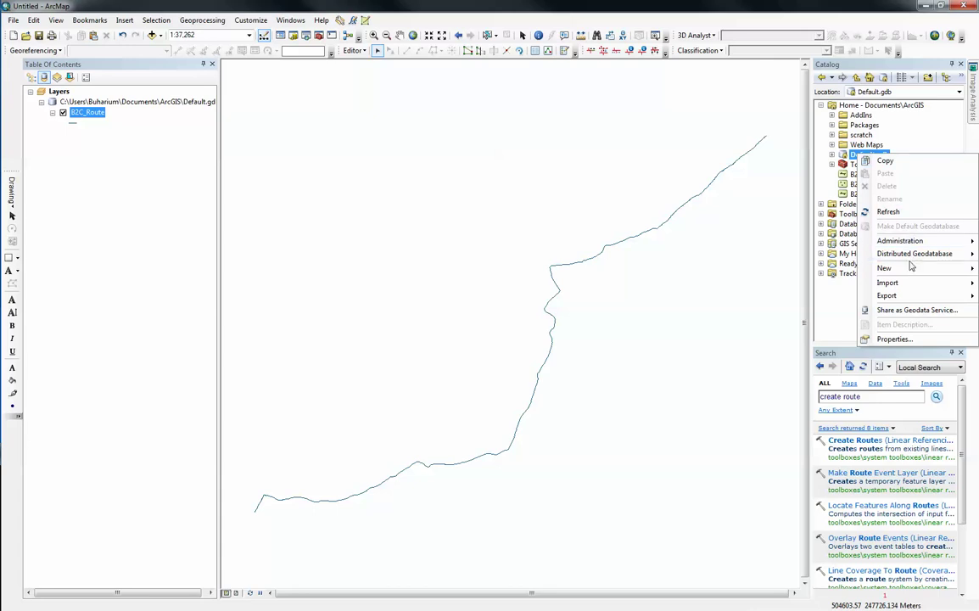
{"action": "mouse_move", "coordinate": [891, 268]}
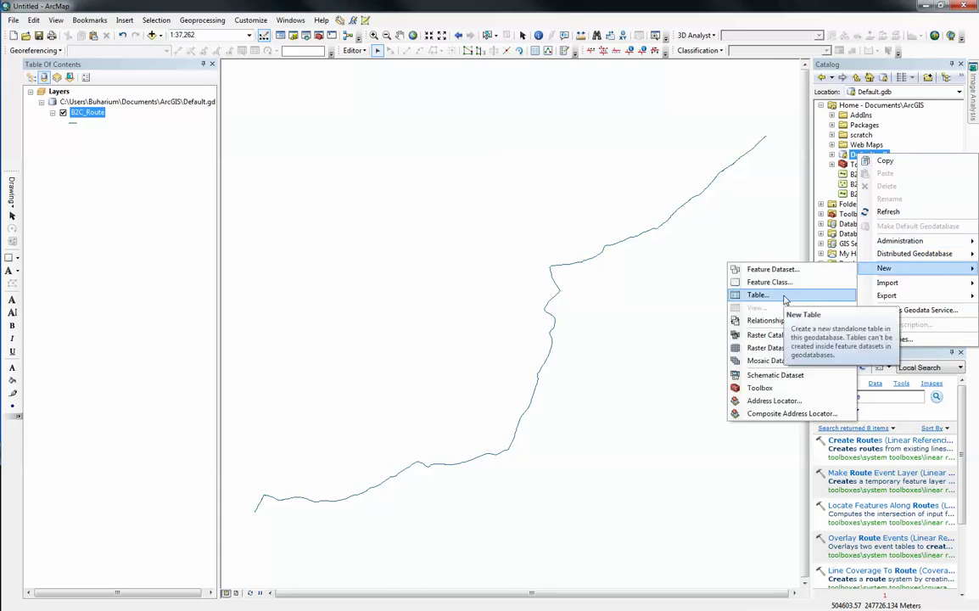
{"action": "left_click", "coordinate": [747, 183]}
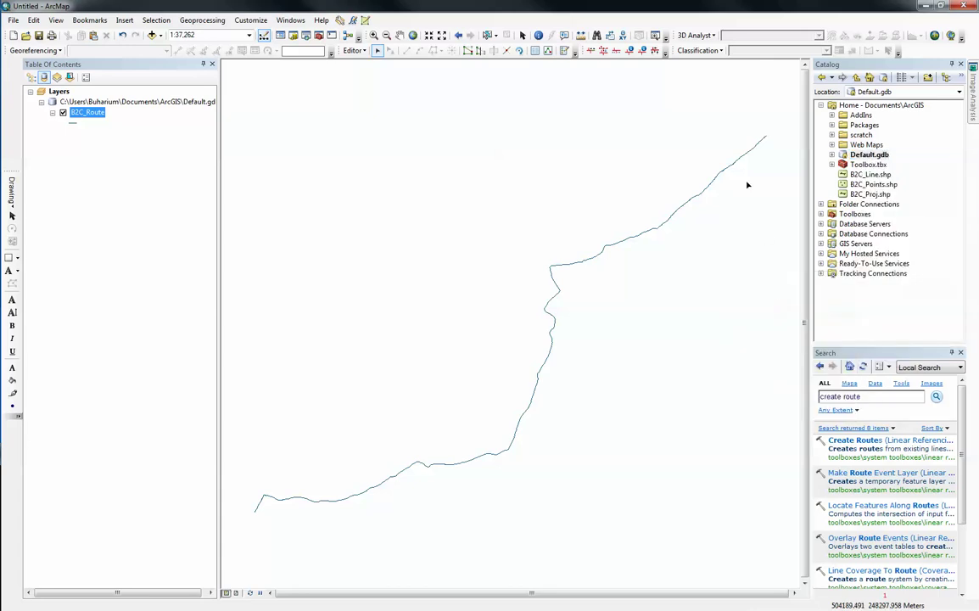
Add the B2C table from Default.gdb to the map and review its From_Measure, To_Measure, id and Distance fields.
{"action": "left_click", "coordinate": [833, 155]}
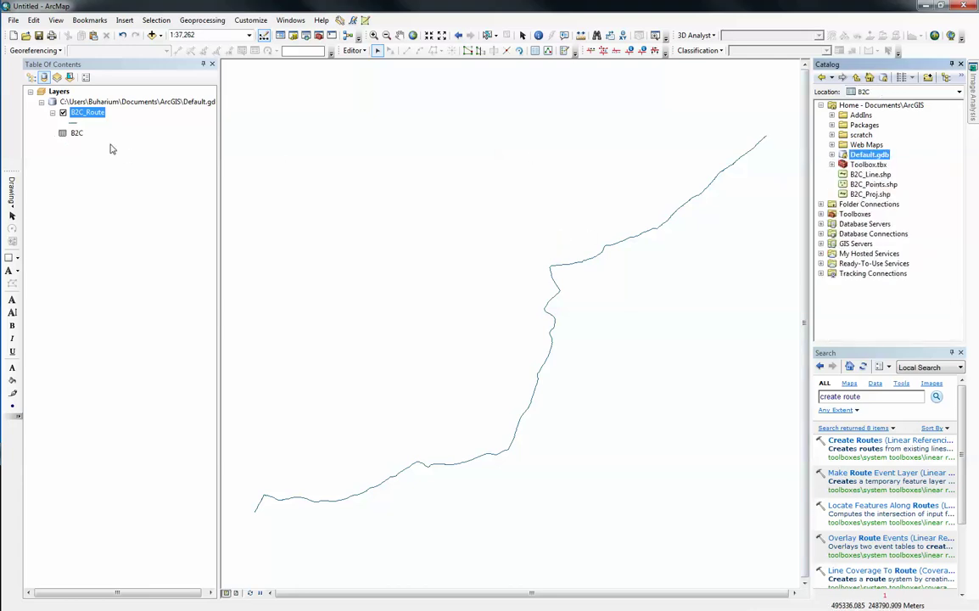
{"action": "right_click", "coordinate": [77, 134]}
{"action": "left_click", "coordinate": [95, 140]}
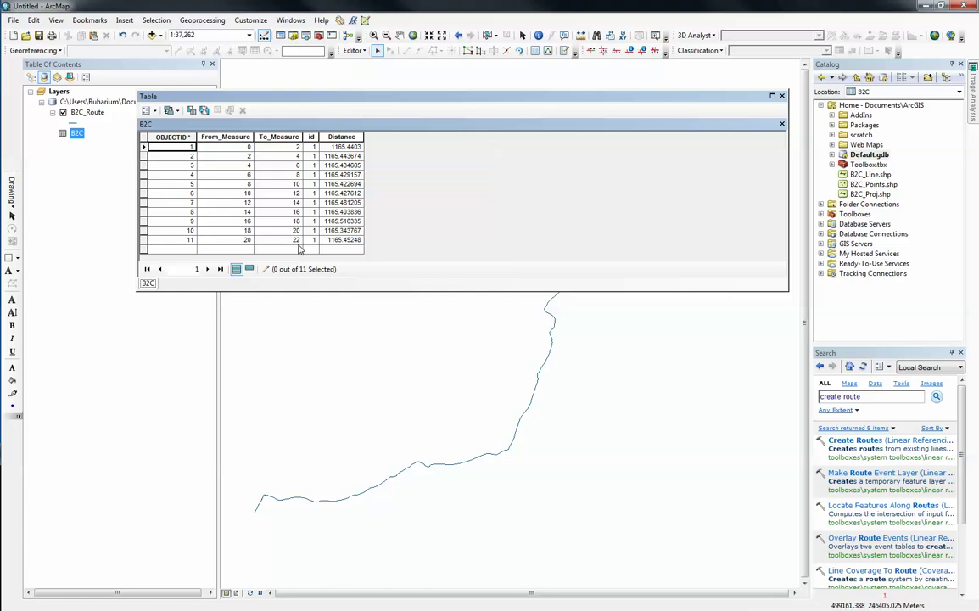
{"action": "left_click", "coordinate": [782, 96]}
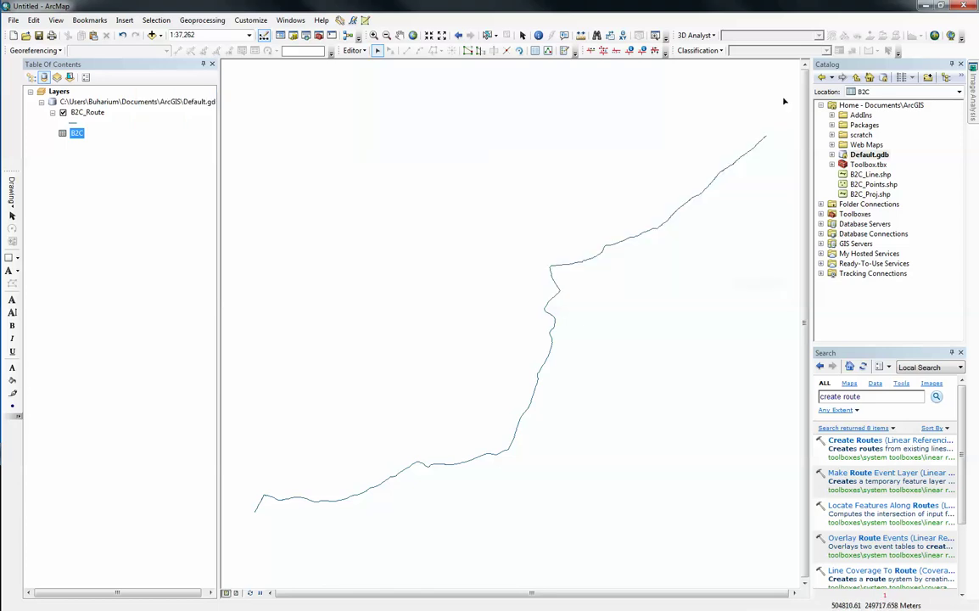
{"action": "left_click", "coordinate": [75, 134]}
{"action": "left_click", "coordinate": [353, 50]}
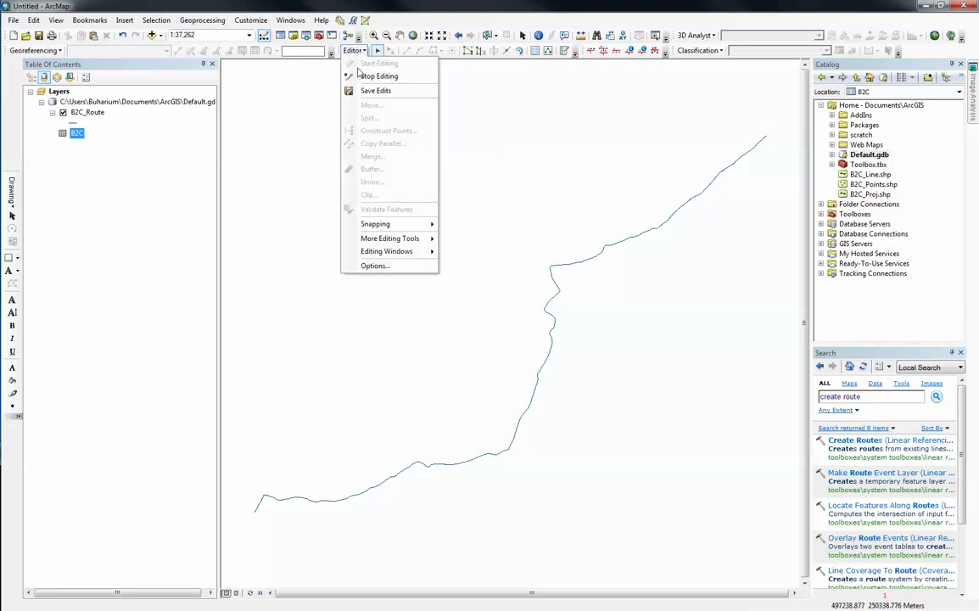
{"action": "left_click", "coordinate": [365, 76]}
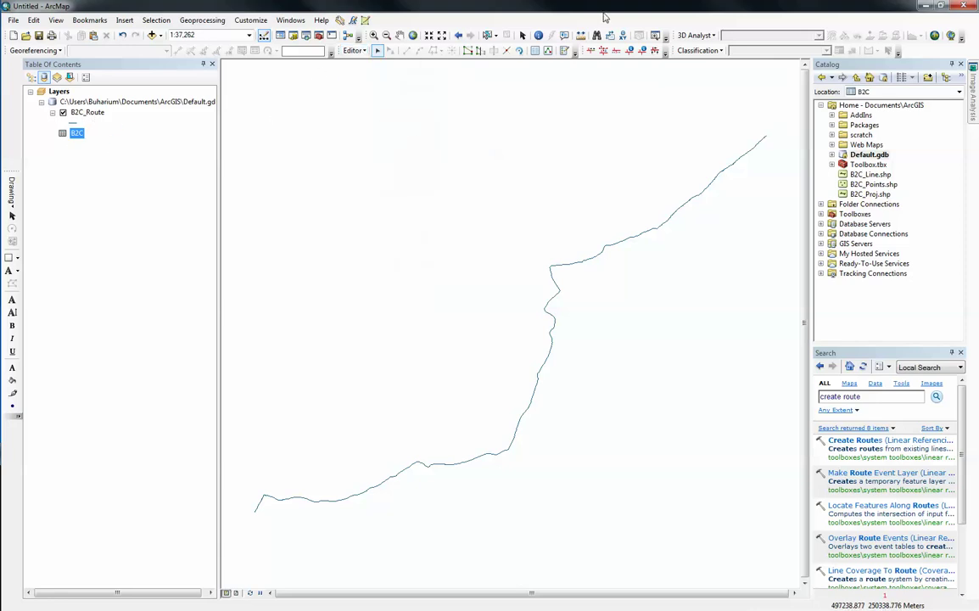
Start adding route events with B2C_Route as the route reference and RouteID as its route identifier.
{"action": "left_click", "coordinate": [655, 51]}
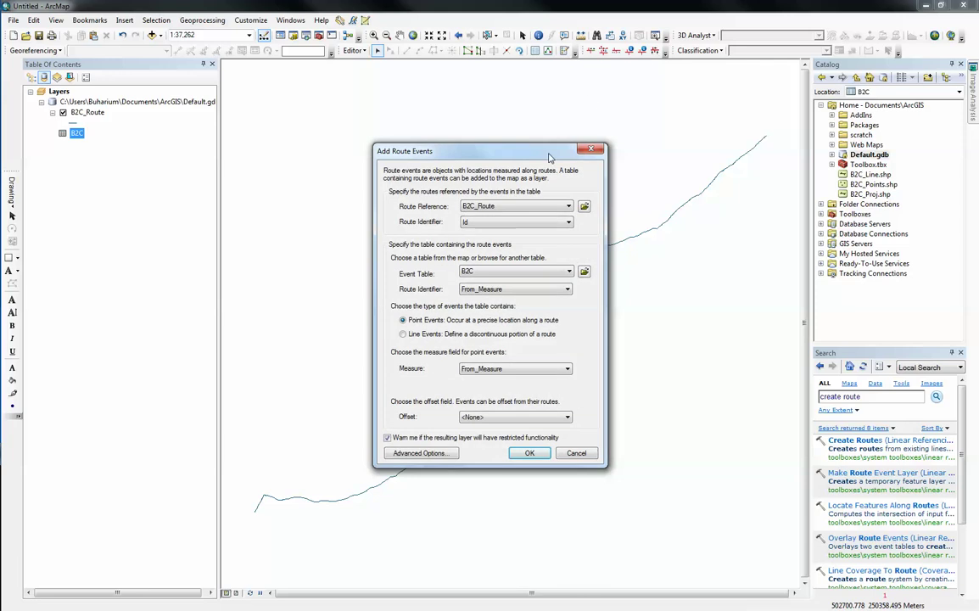
{"action": "left_click_drag", "start_coordinate": [499, 150], "coordinate": [520, 80]}
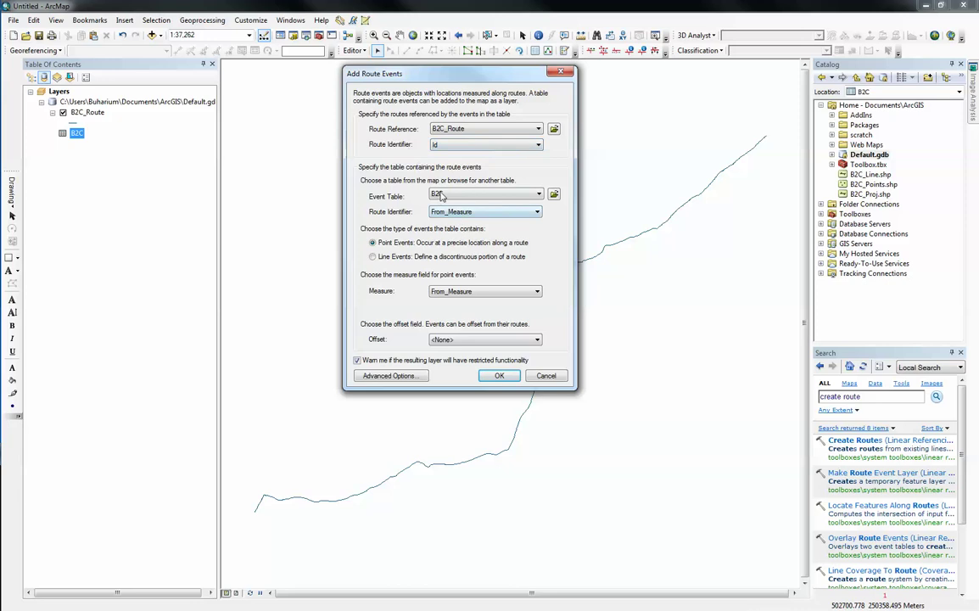
{"action": "left_click", "coordinate": [441, 145]}
{"action": "left_click", "coordinate": [442, 146]}
{"action": "left_click", "coordinate": [441, 146]}
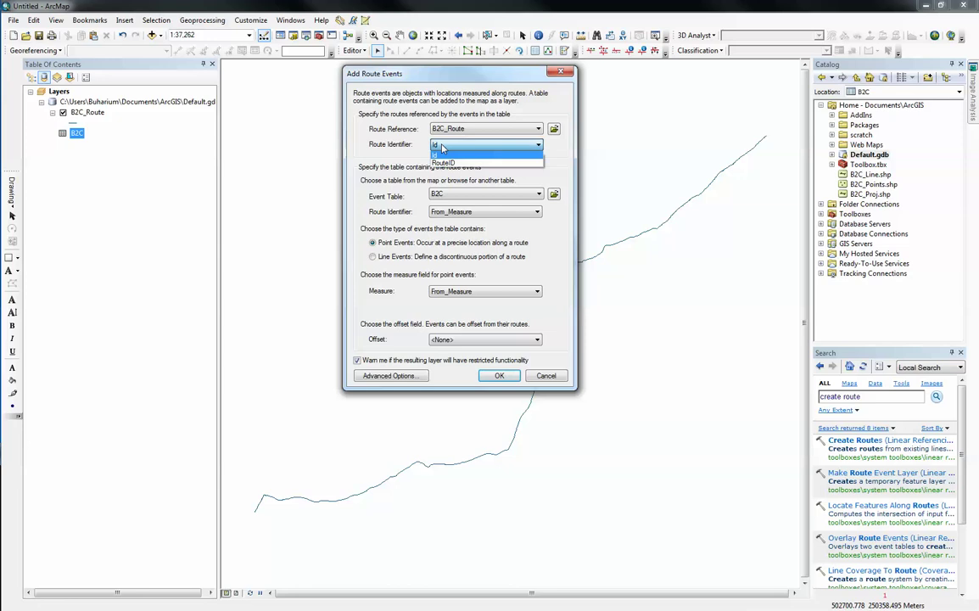
{"action": "left_click", "coordinate": [446, 162]}
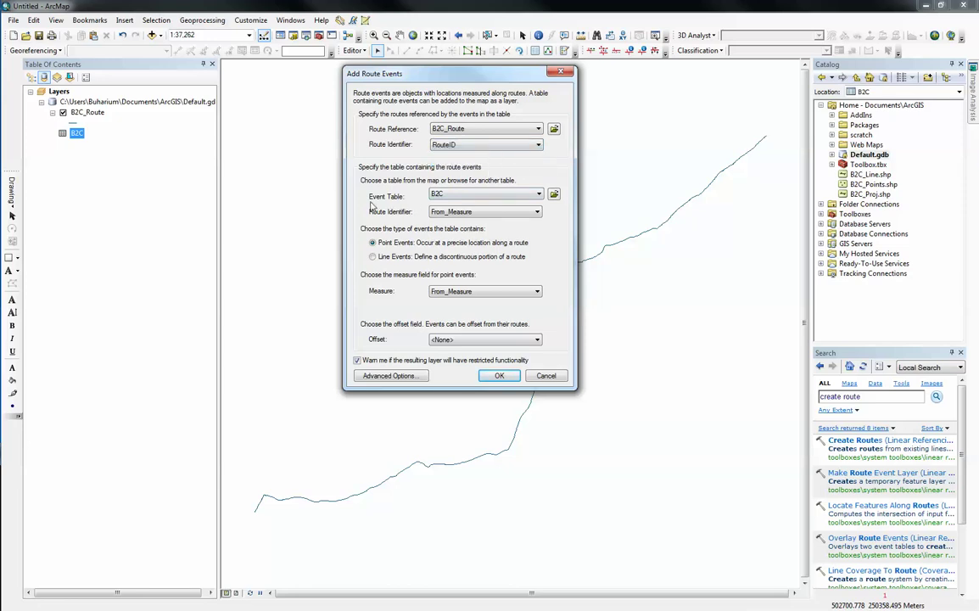
Create line events from the B2C table using id as route identifier, From_Measure as from-measure and To_Measure as to-measure.
{"action": "left_click", "coordinate": [477, 212]}
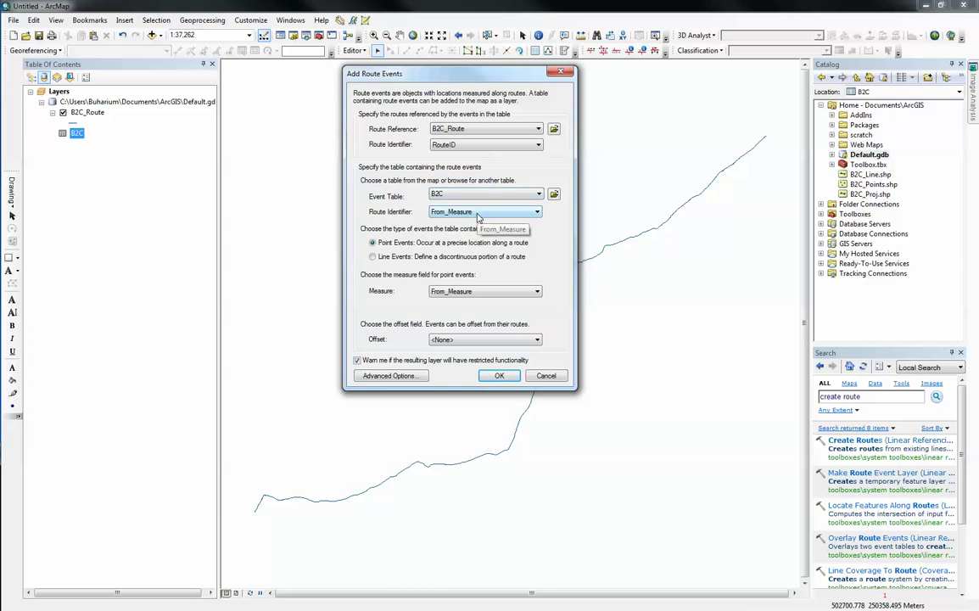
{"action": "left_click", "coordinate": [461, 239]}
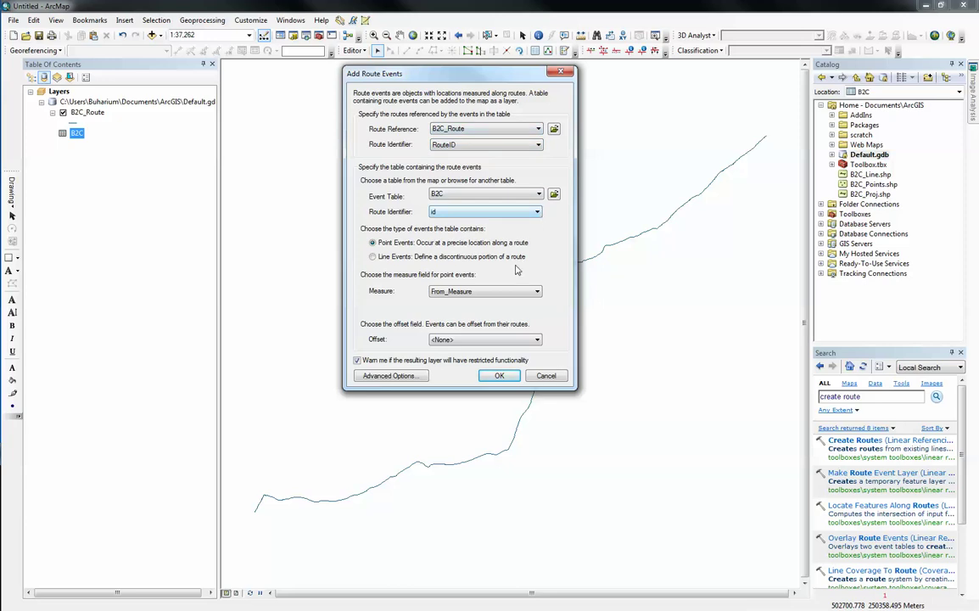
{"action": "left_click", "coordinate": [390, 265]}
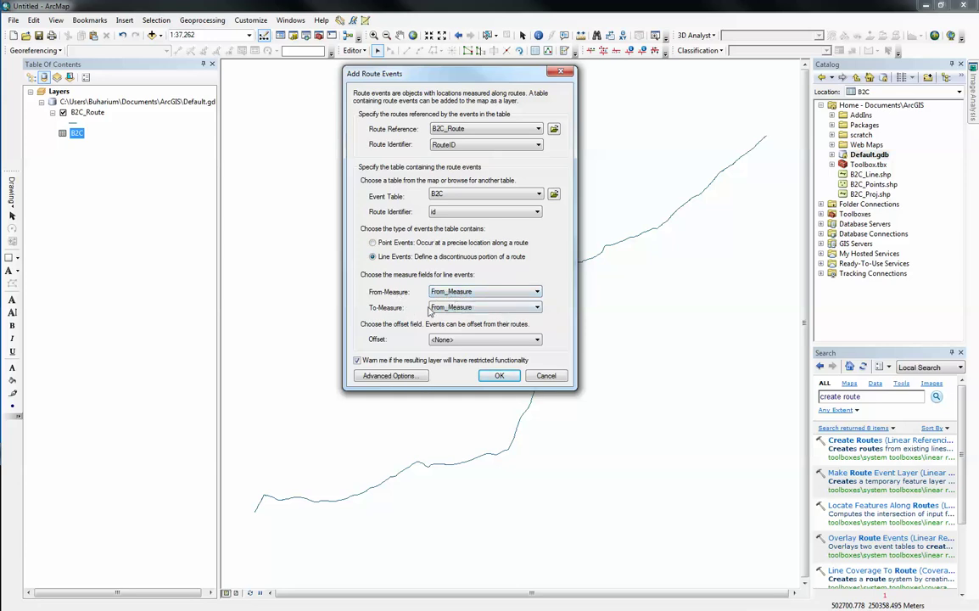
{"action": "left_click", "coordinate": [437, 308]}
{"action": "left_click", "coordinate": [455, 330]}
{"action": "left_click", "coordinate": [499, 375]}
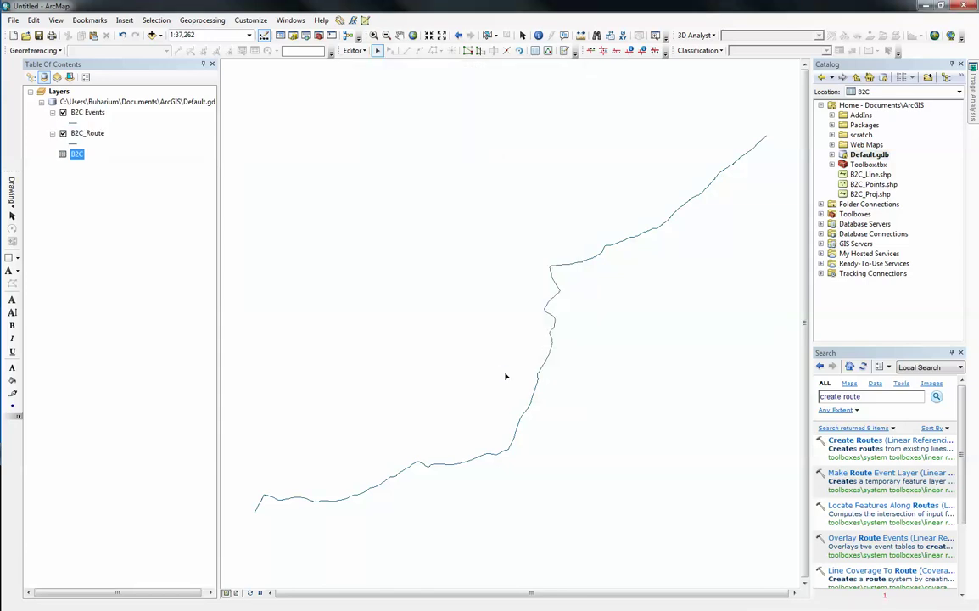
{"action": "right_click", "coordinate": [81, 116]}
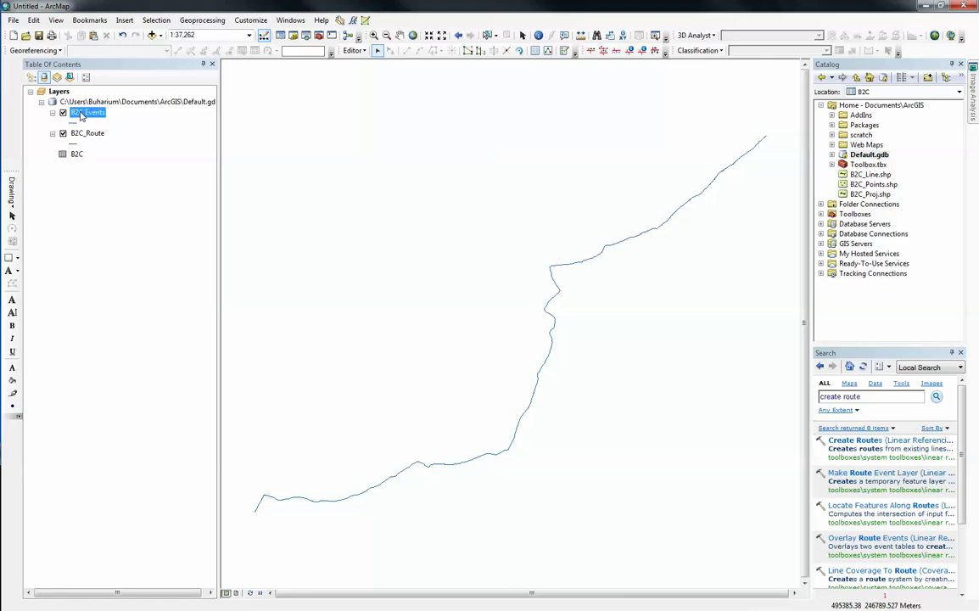
{"action": "mouse_move", "coordinate": [173, 315]}
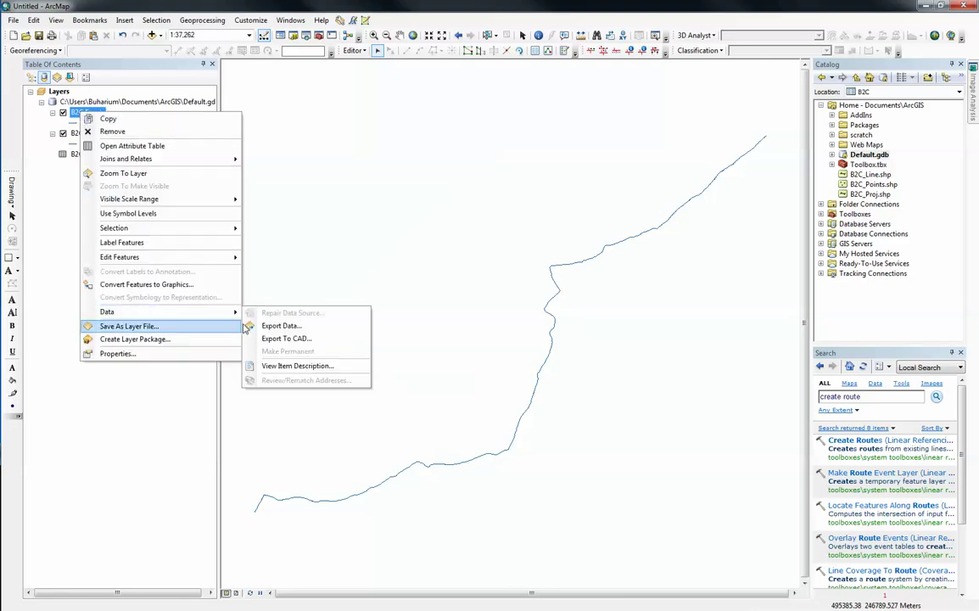
{"action": "left_click", "coordinate": [54, 258]}
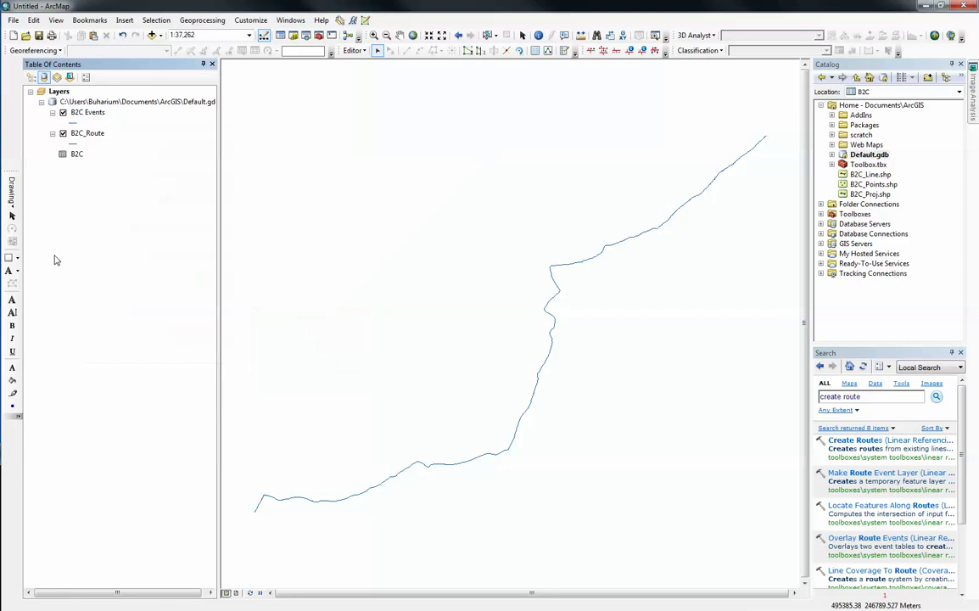
Hide the B2C_Route layer and symbolize B2C Events by unique To_Measure values, adding all values and excluding all other values.
{"action": "left_click", "coordinate": [63, 133]}
{"action": "double_click", "coordinate": [83, 112]}
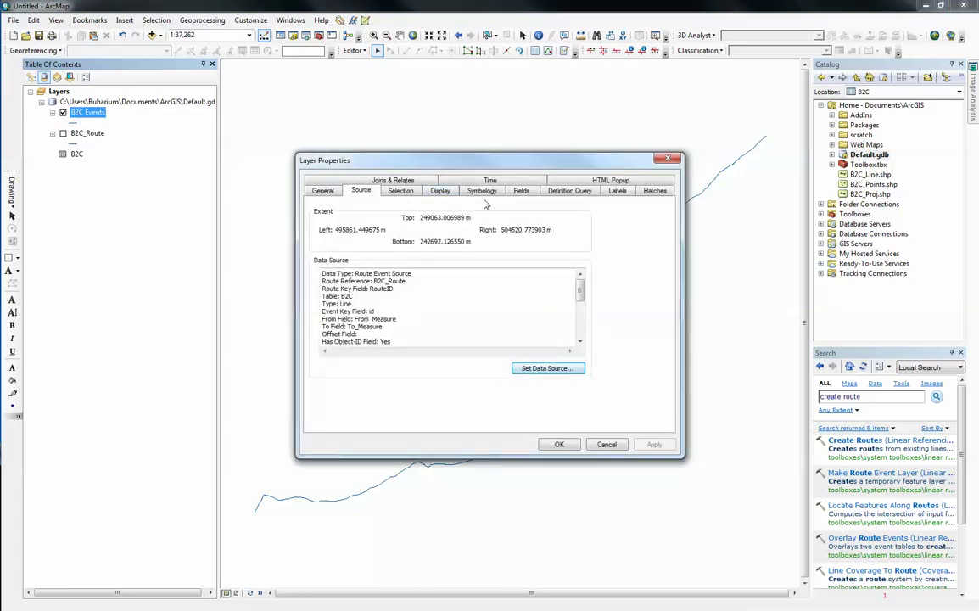
{"action": "left_click", "coordinate": [480, 192]}
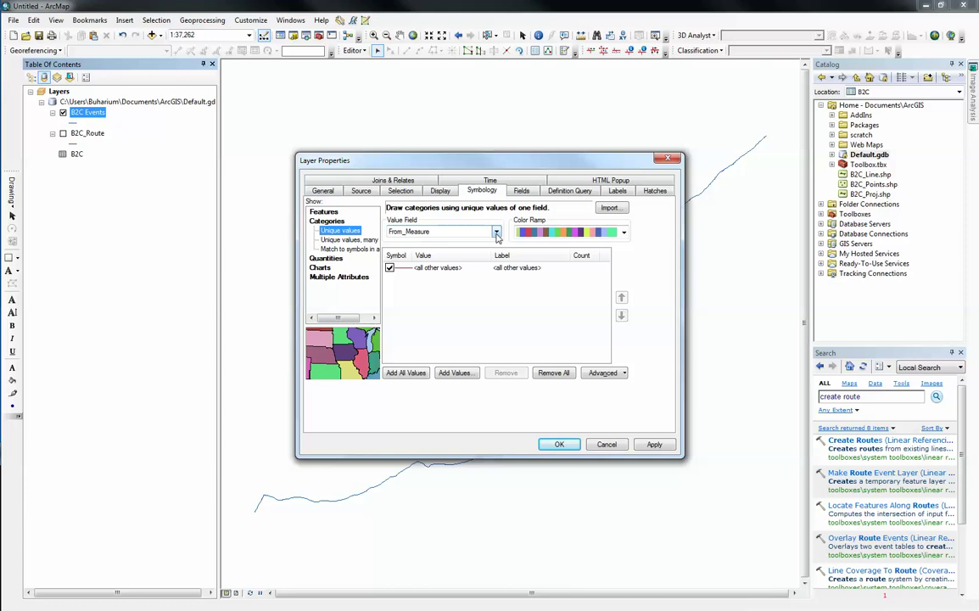
{"action": "left_click", "coordinate": [497, 232]}
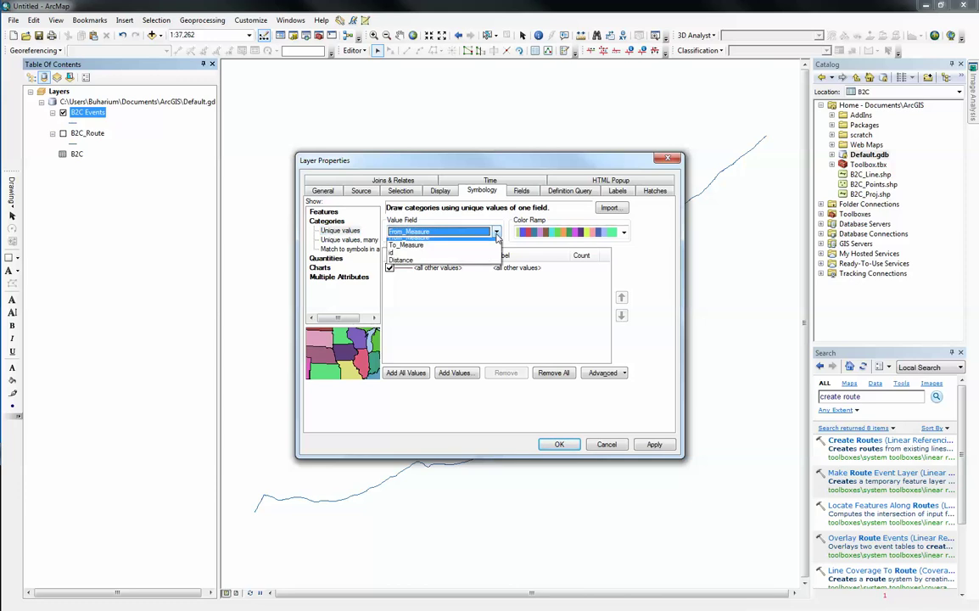
{"action": "left_click", "coordinate": [471, 252]}
{"action": "left_click", "coordinate": [405, 373]}
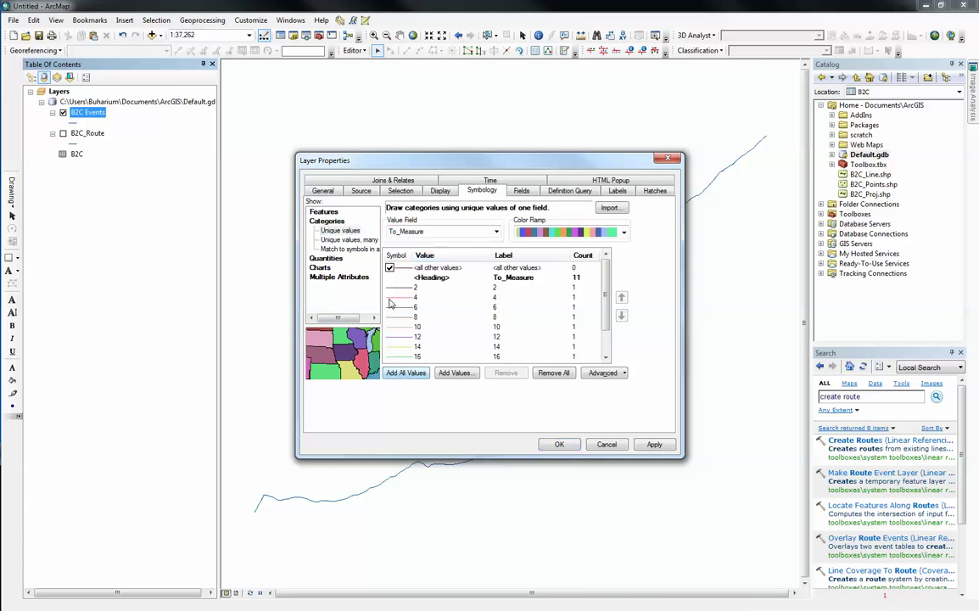
{"action": "left_click", "coordinate": [389, 268]}
Set the line width of all To_Measure value symbols, from 2 through 22, to 2.
{"action": "left_click", "coordinate": [395, 289]}
{"action": "scroll", "coordinate": [377, 301], "scroll_direction": "down", "scroll_amount": 1}
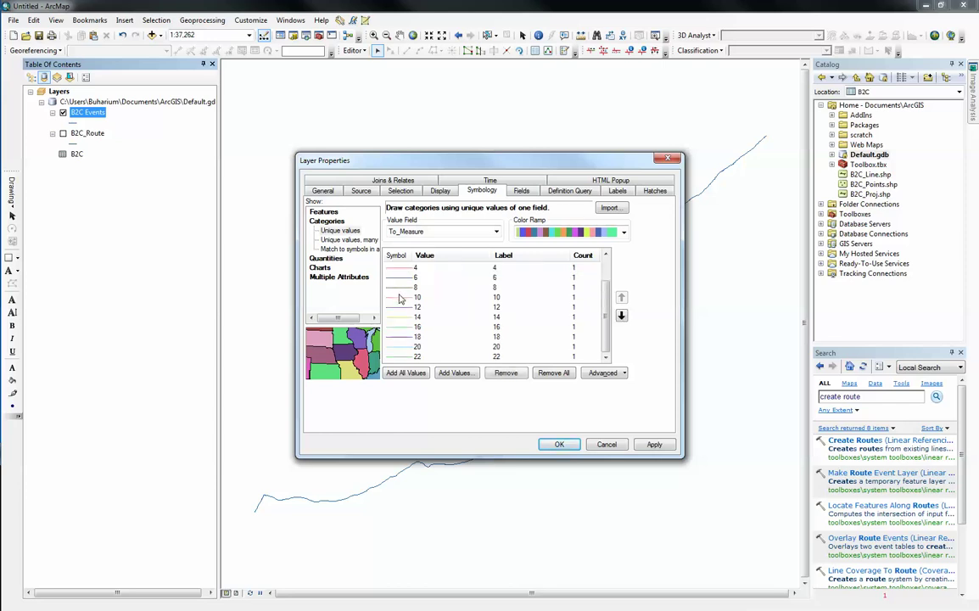
{"action": "left_click", "coordinate": [392, 357], "text": "shift"}
{"action": "right_click", "coordinate": [395, 357]}
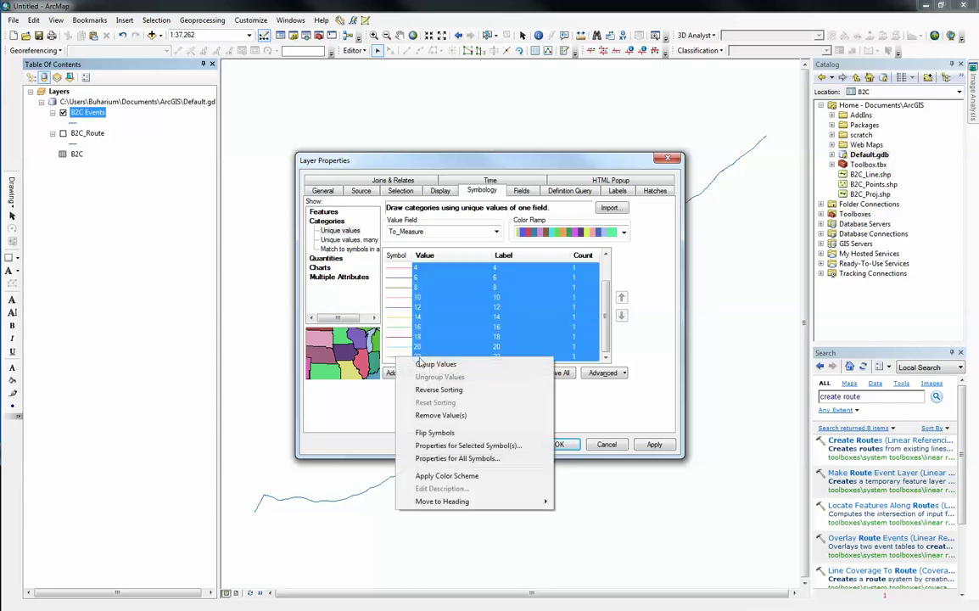
{"action": "left_click", "coordinate": [467, 445]}
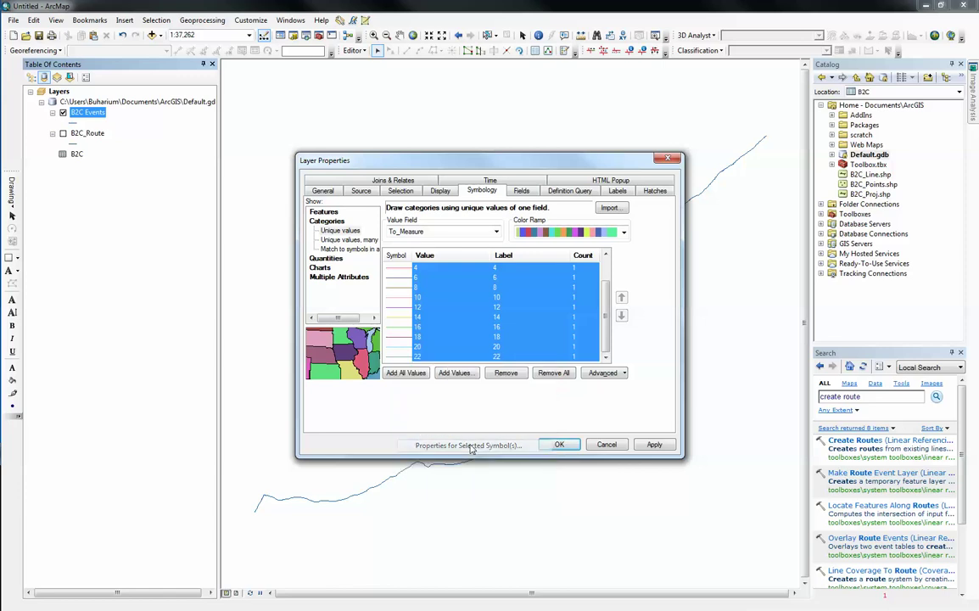
{"action": "left_click", "coordinate": [624, 342]}
{"action": "left_click", "coordinate": [624, 342]}
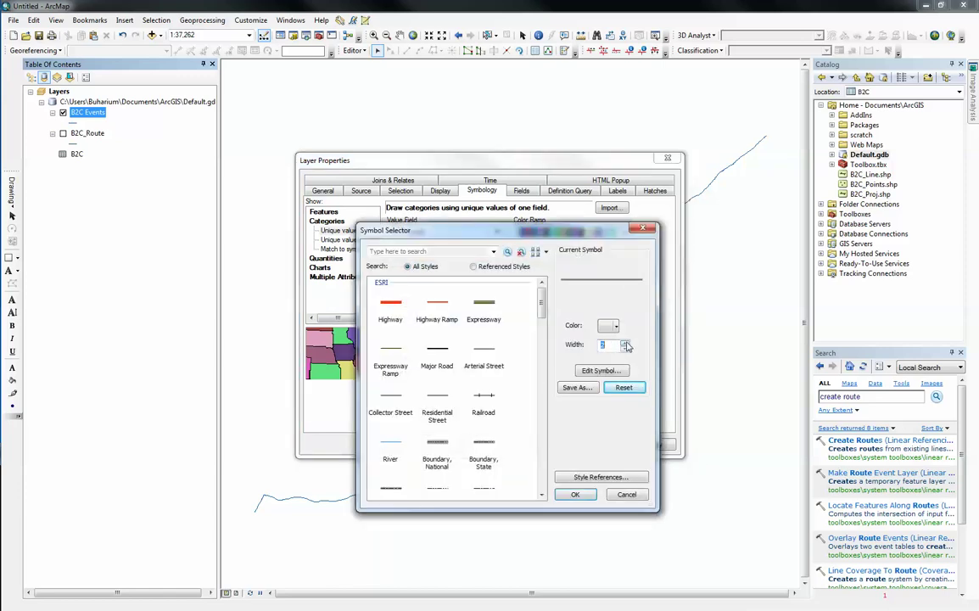
{"action": "left_click", "coordinate": [576, 496]}
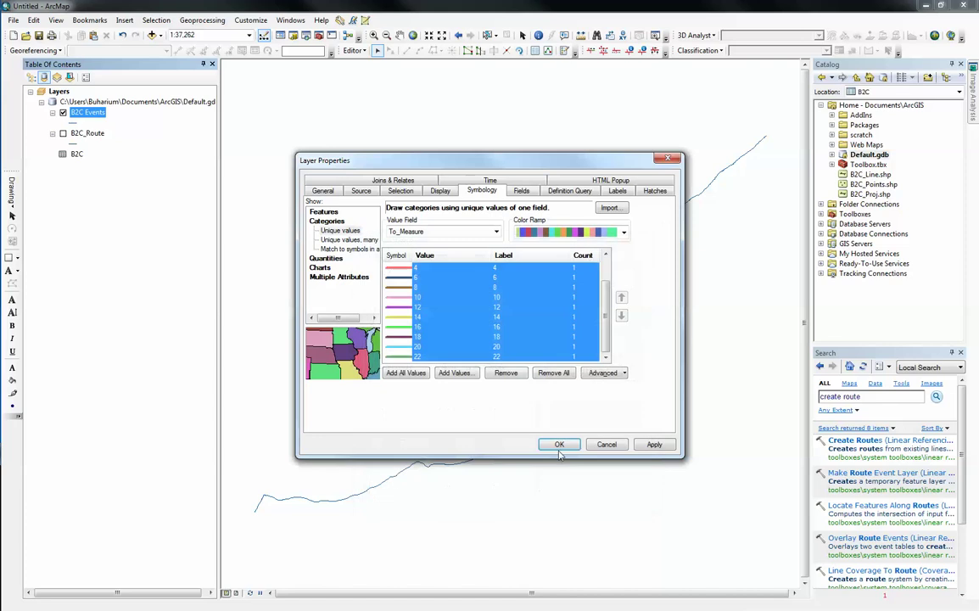
Choose a different multicoloured ramp for the B2C Events categories and apply the symbology to the map.
{"action": "left_click", "coordinate": [624, 235]}
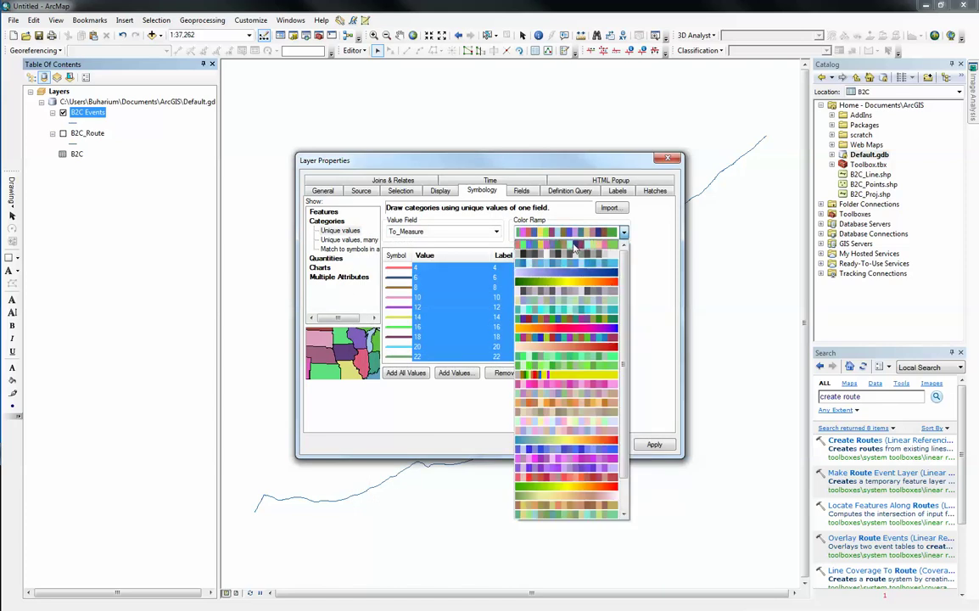
{"action": "left_click", "coordinate": [574, 246]}
{"action": "left_click", "coordinate": [557, 444]}
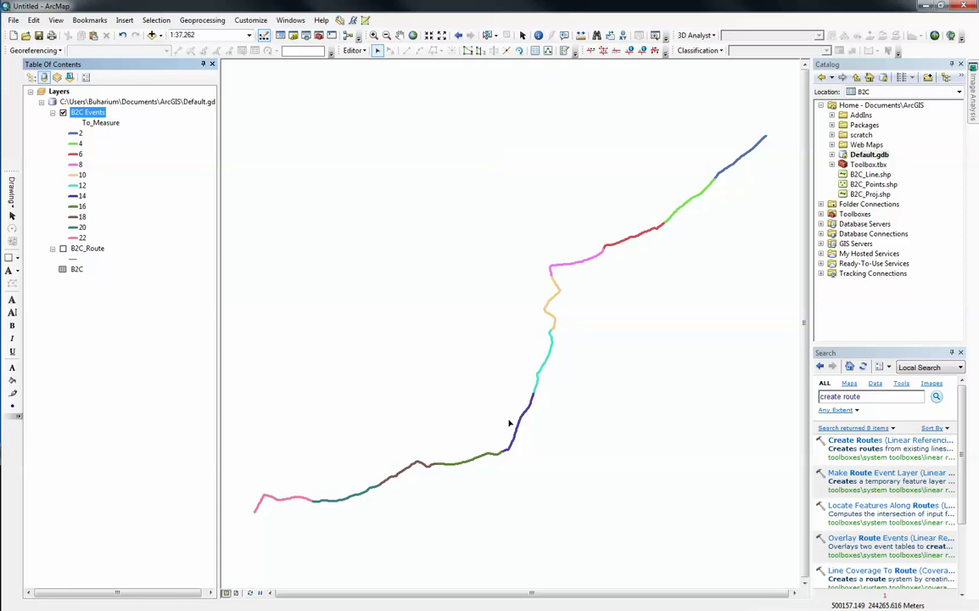
Review the B2C Events layer's category symbology and its attribute table.
{"action": "left_click", "coordinate": [88, 113]}
{"action": "double_click", "coordinate": [88, 113]}
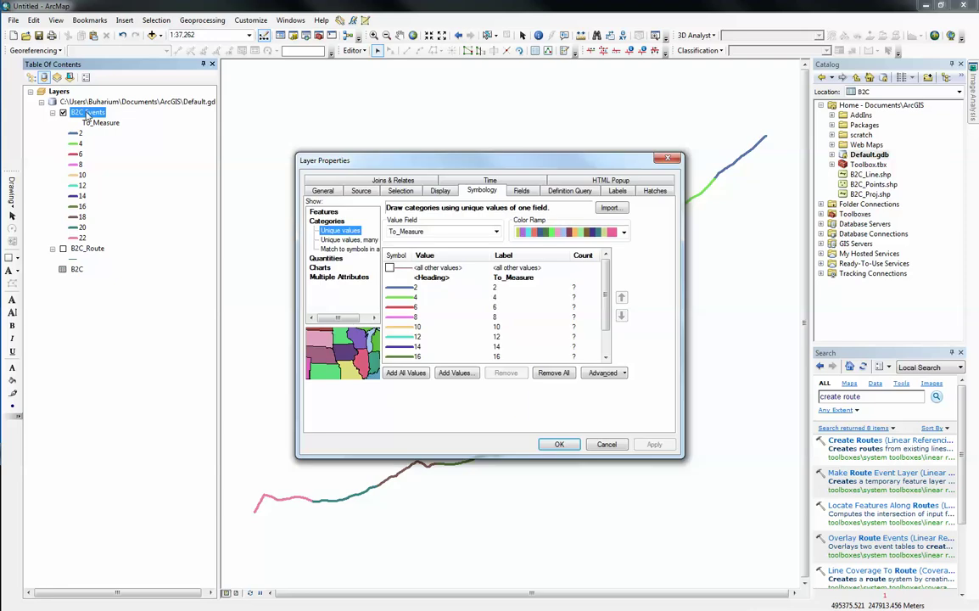
{"action": "left_click", "coordinate": [559, 444]}
{"action": "right_click", "coordinate": [81, 103]}
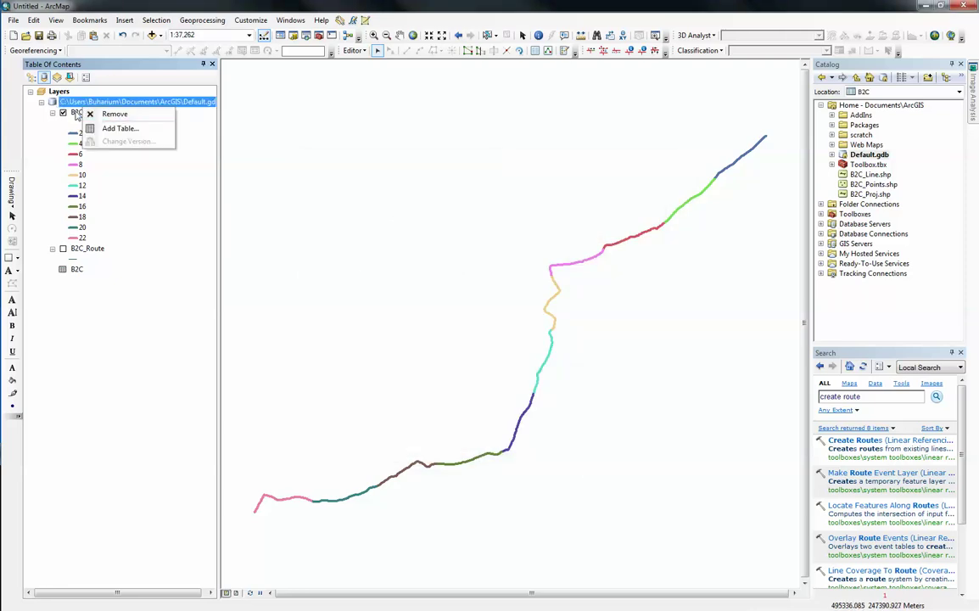
{"action": "right_click", "coordinate": [76, 114]}
{"action": "left_click", "coordinate": [123, 145]}
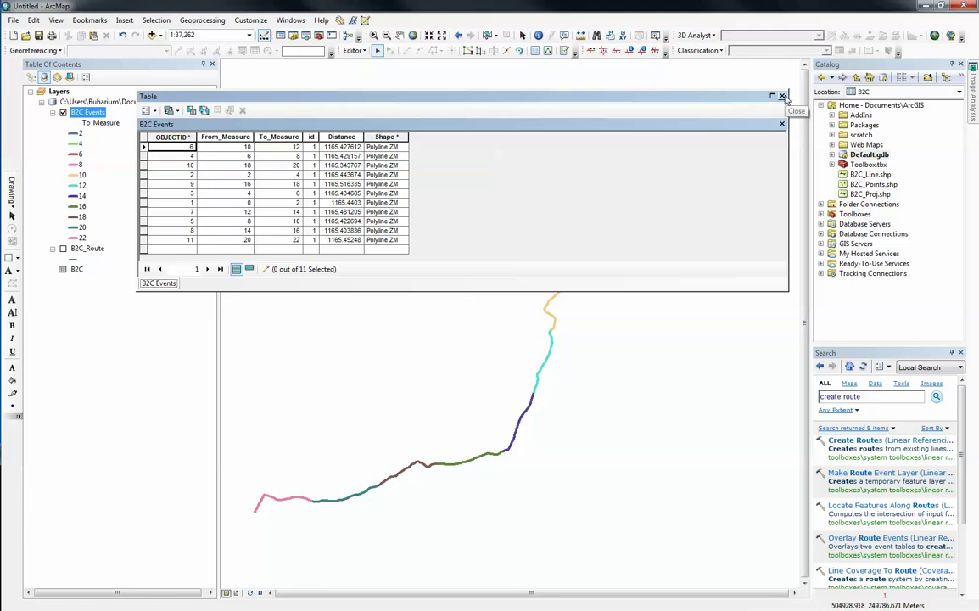
{"action": "left_click", "coordinate": [782, 96]}
Turn on labels for the B2C Events layer and use Distance as the label field.
{"action": "double_click", "coordinate": [99, 123]}
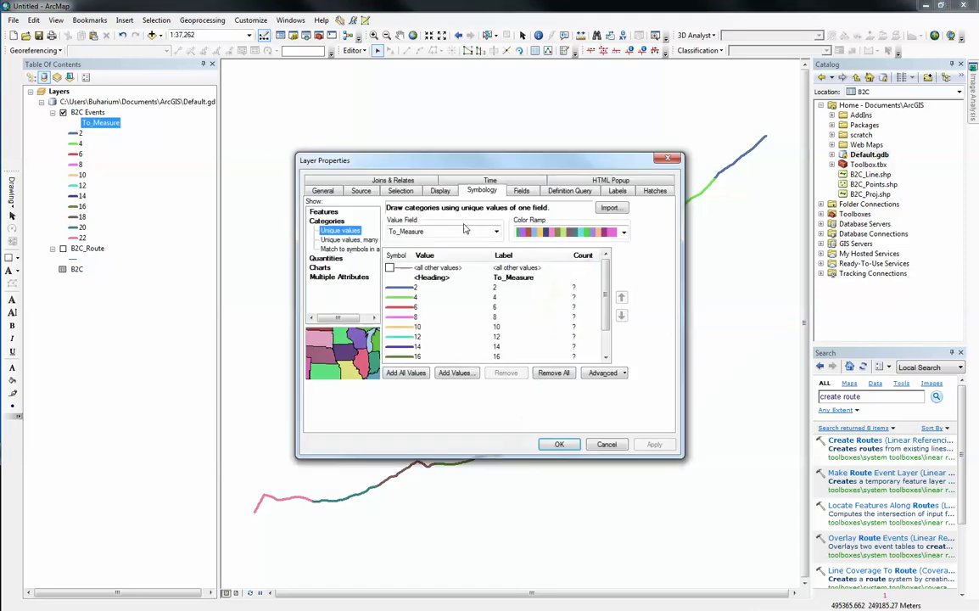
{"action": "left_click", "coordinate": [618, 192]}
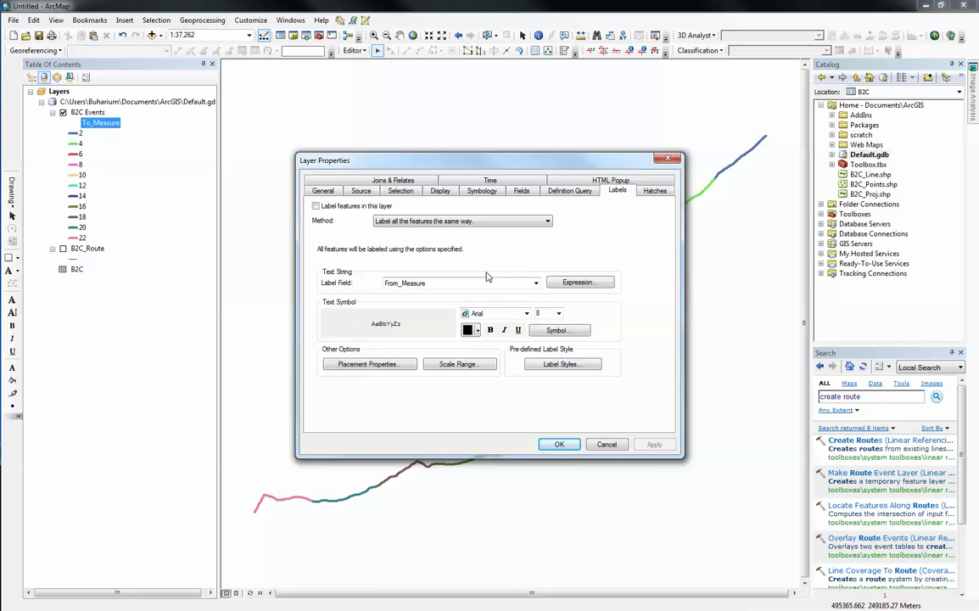
{"action": "left_click", "coordinate": [316, 206]}
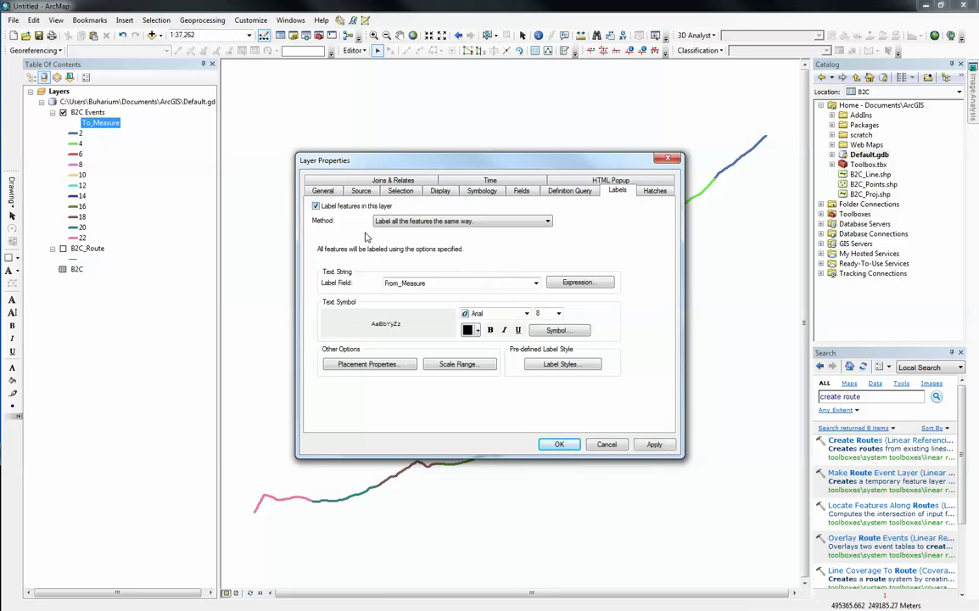
{"action": "left_click", "coordinate": [535, 285]}
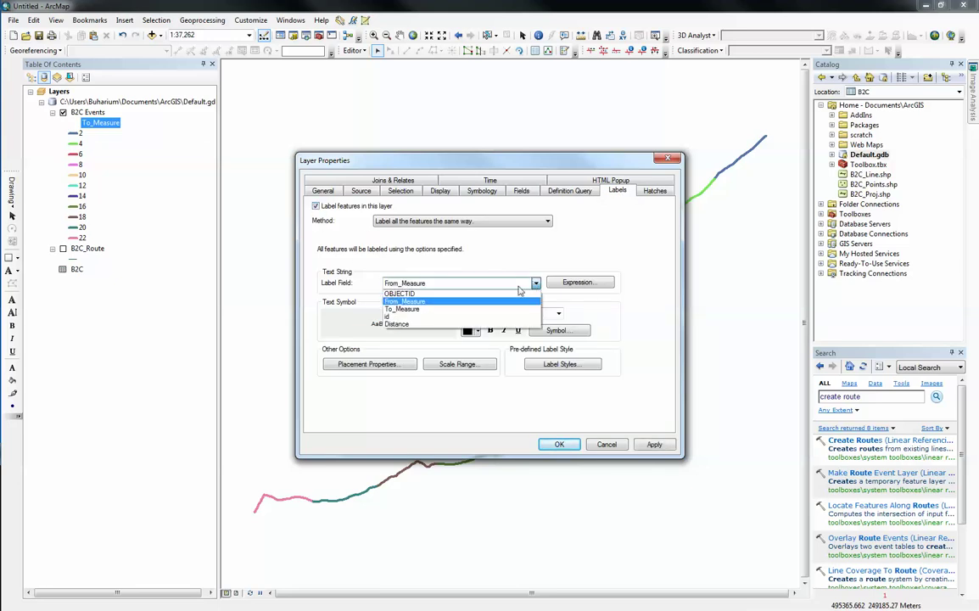
{"action": "left_click", "coordinate": [428, 325]}
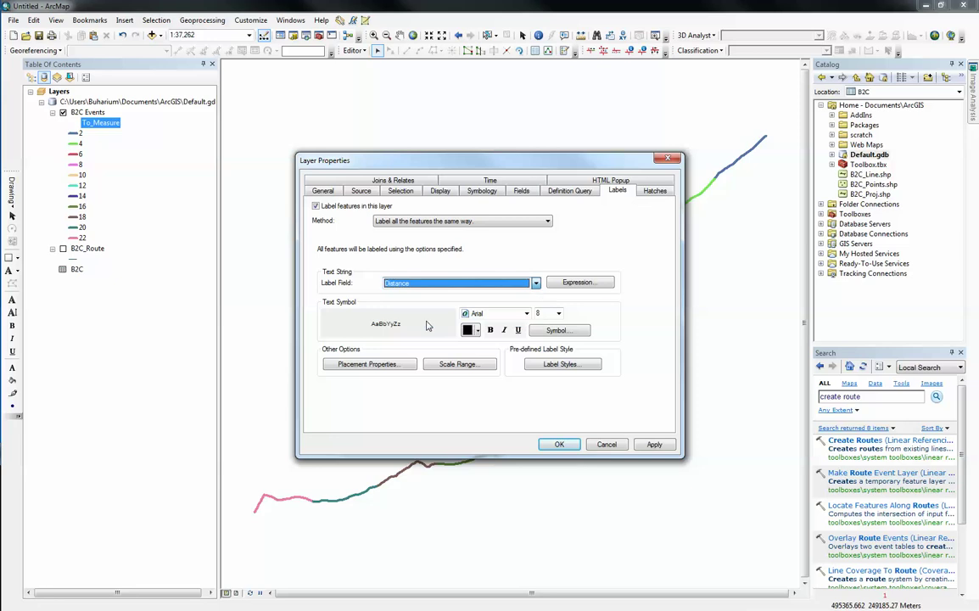
Set the B2C Events label text to size 12 in red and apply the labels.
{"action": "left_click", "coordinate": [558, 313]}
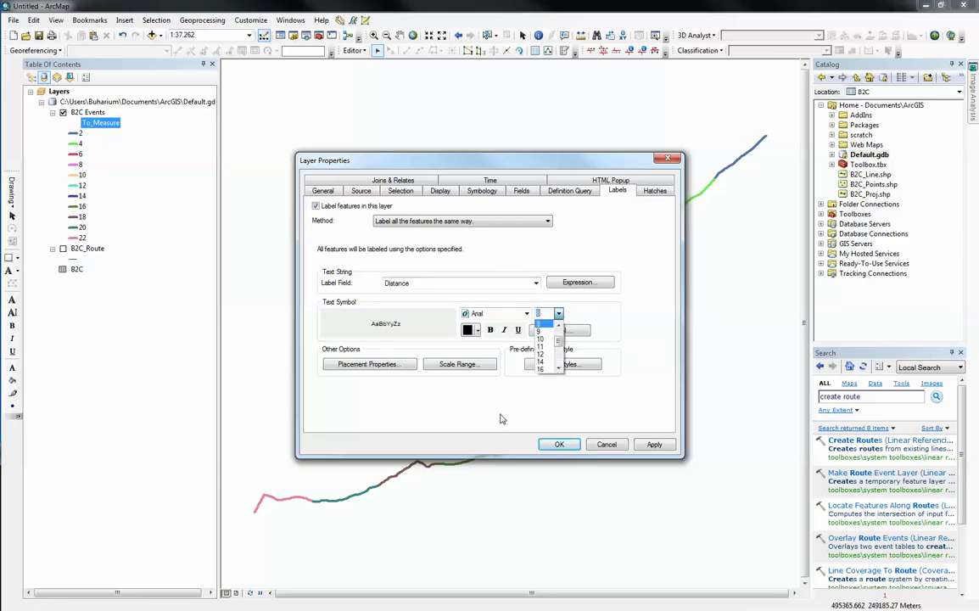
{"action": "left_click", "coordinate": [541, 354]}
{"action": "left_click", "coordinate": [478, 331]}
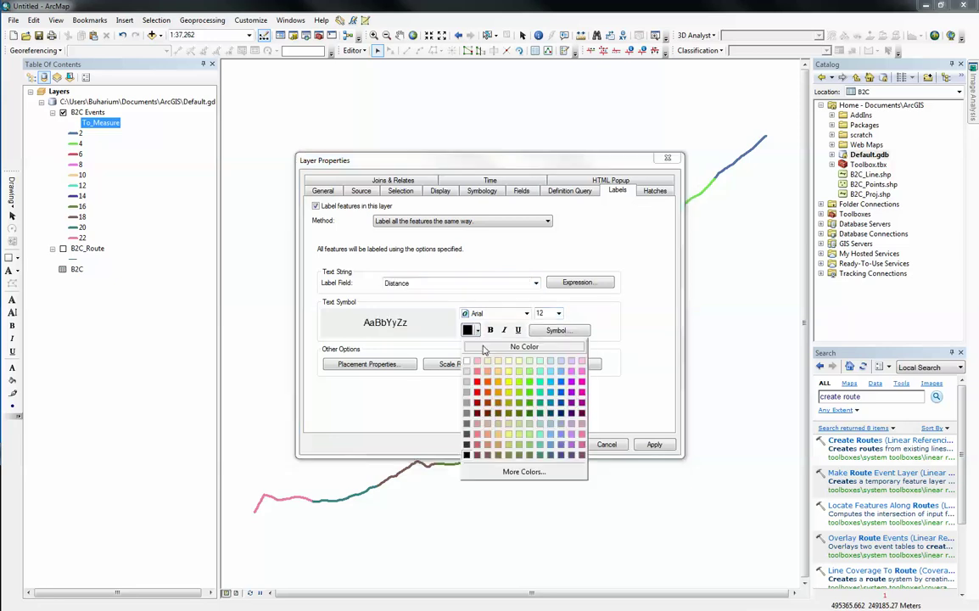
{"action": "left_click", "coordinate": [481, 393]}
{"action": "left_click", "coordinate": [559, 445]}
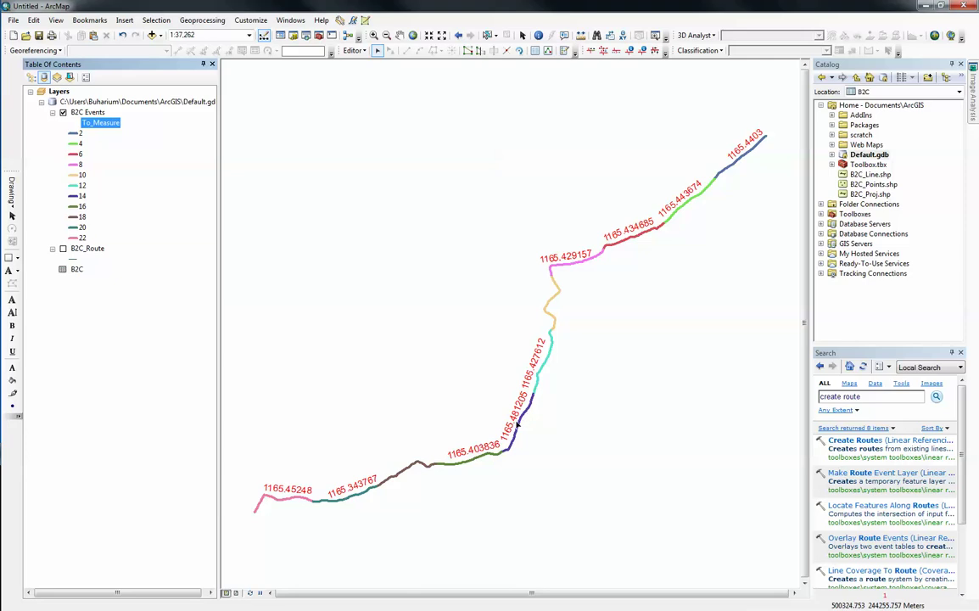
Sort the B2C Events attribute table by Distance in descending order, select the longest segment's record and close the table.
{"action": "right_click", "coordinate": [83, 111]}
{"action": "left_click", "coordinate": [134, 144]}
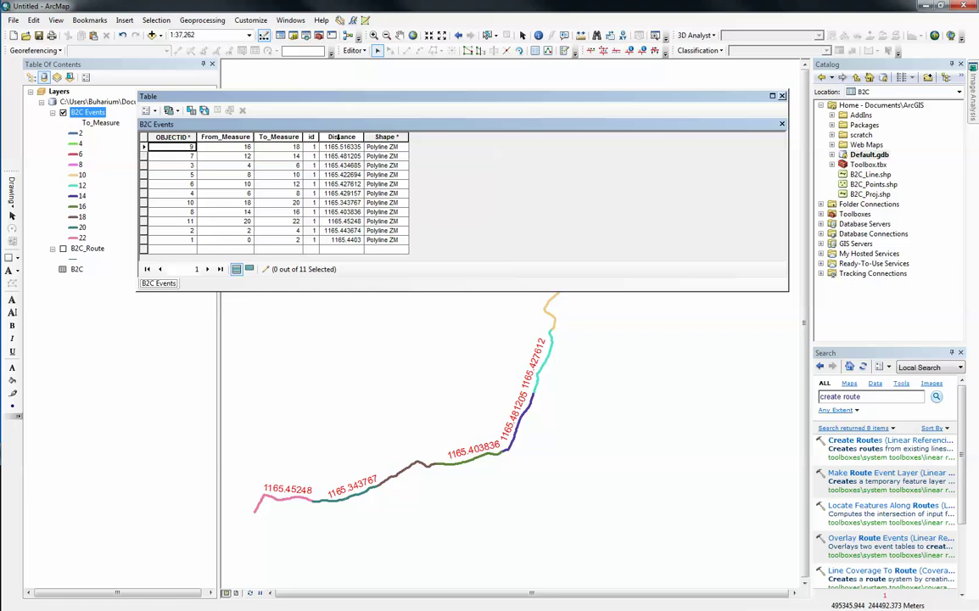
{"action": "right_click", "coordinate": [341, 137]}
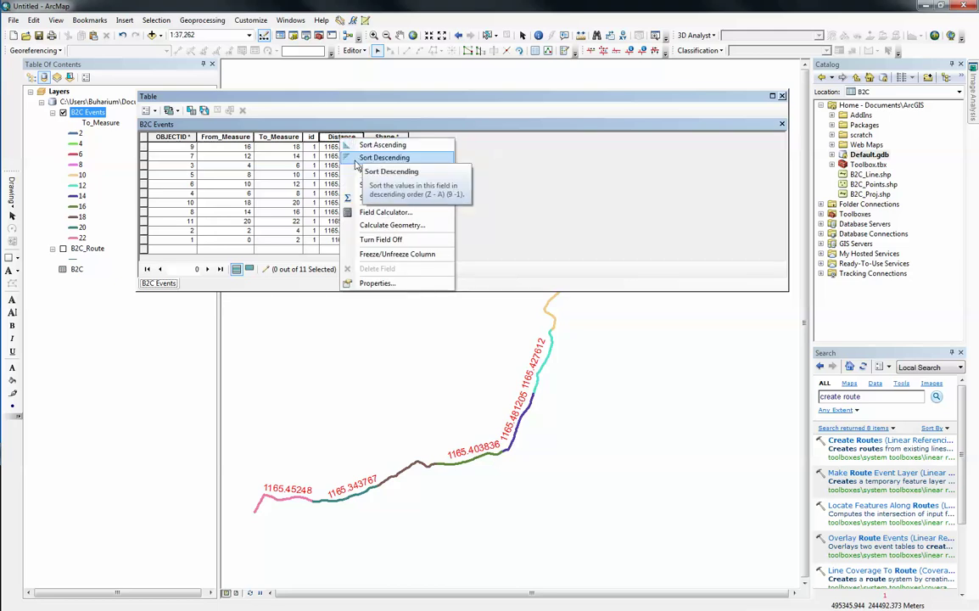
{"action": "left_click", "coordinate": [355, 161]}
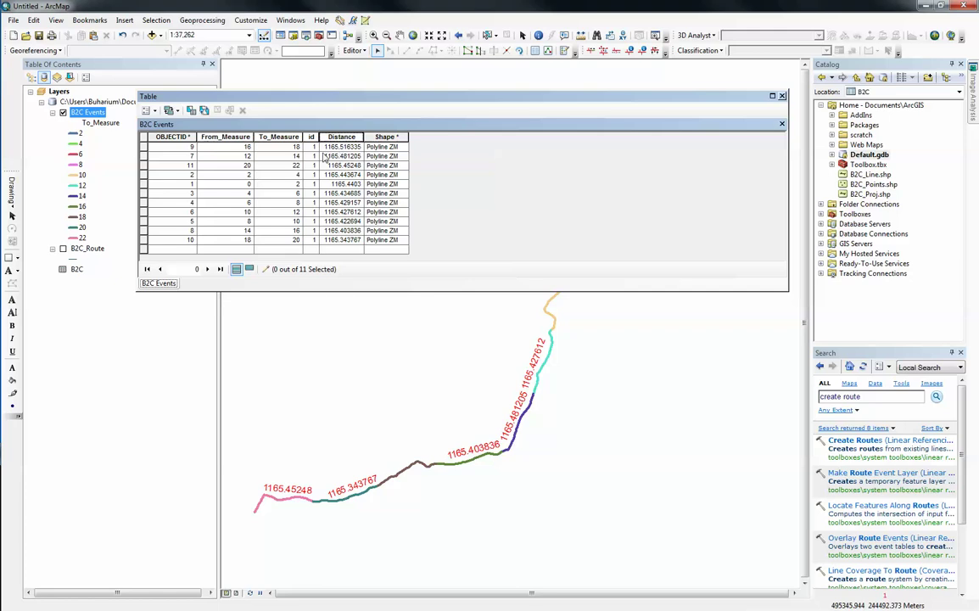
{"action": "left_click", "coordinate": [143, 147]}
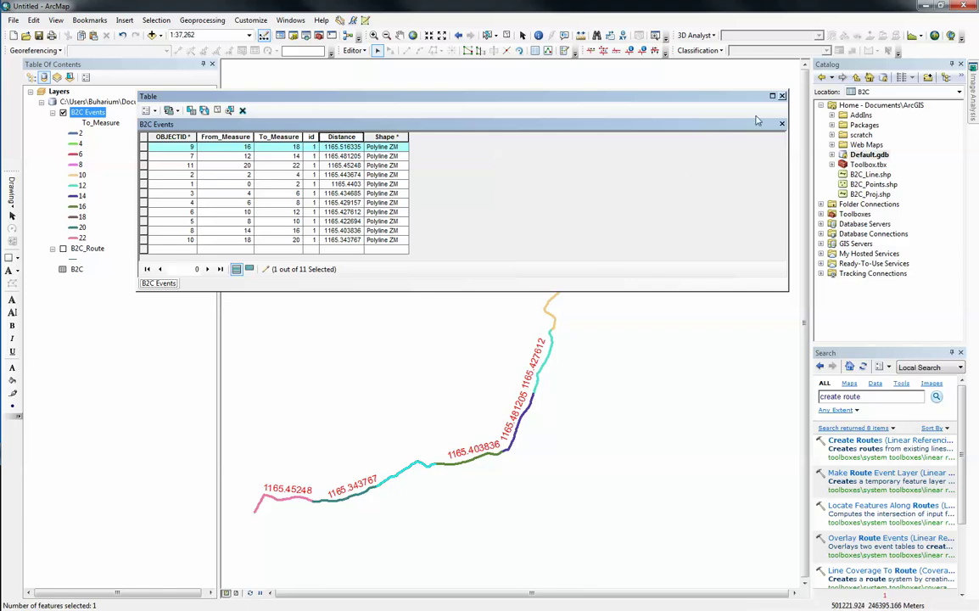
{"action": "left_click", "coordinate": [782, 96]}
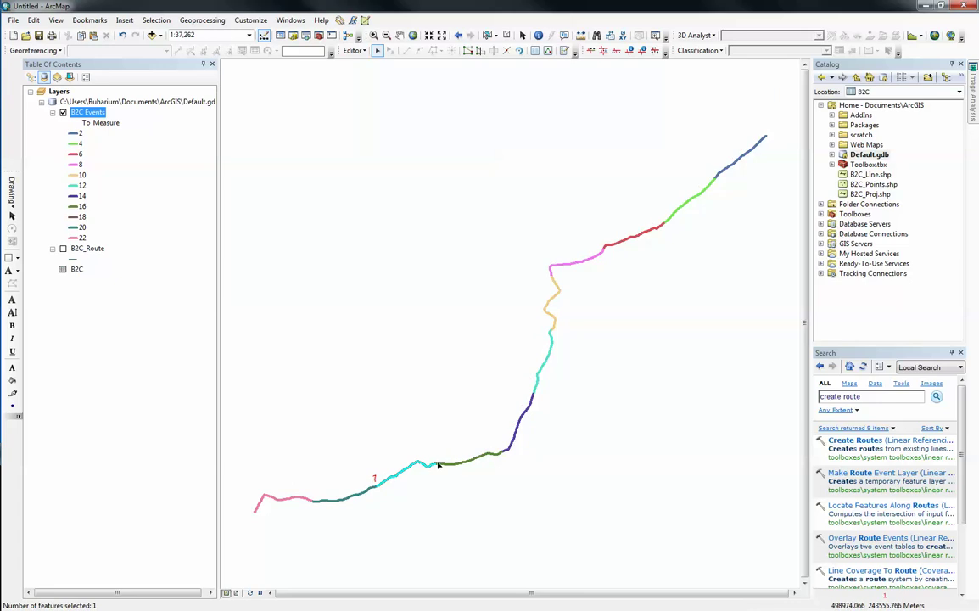
Examine the selected segment and its Distance label up close, and return to the full extent of the route.
{"action": "left_click", "coordinate": [373, 34]}
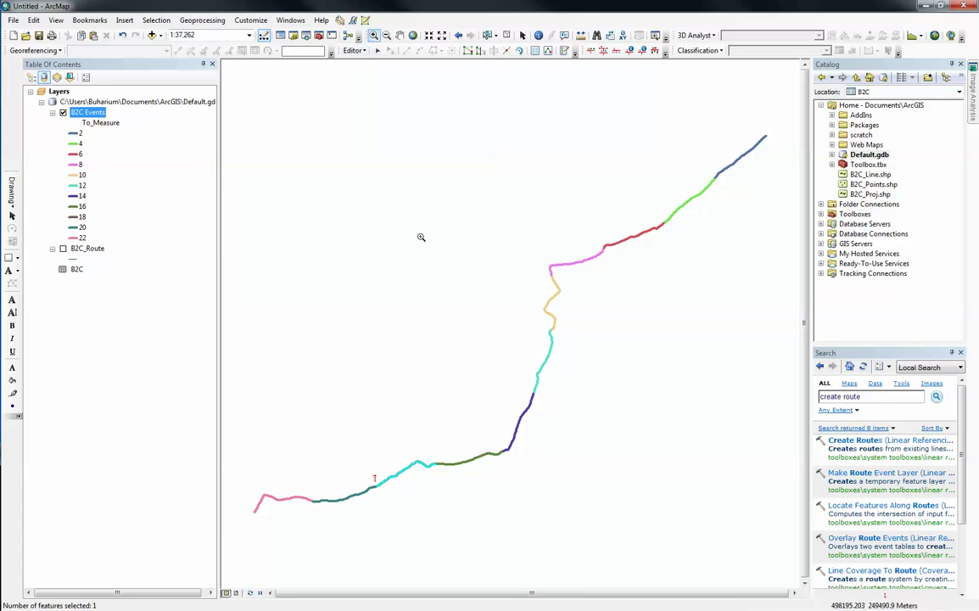
{"action": "left_click_drag", "start_coordinate": [358, 455], "coordinate": [466, 504]}
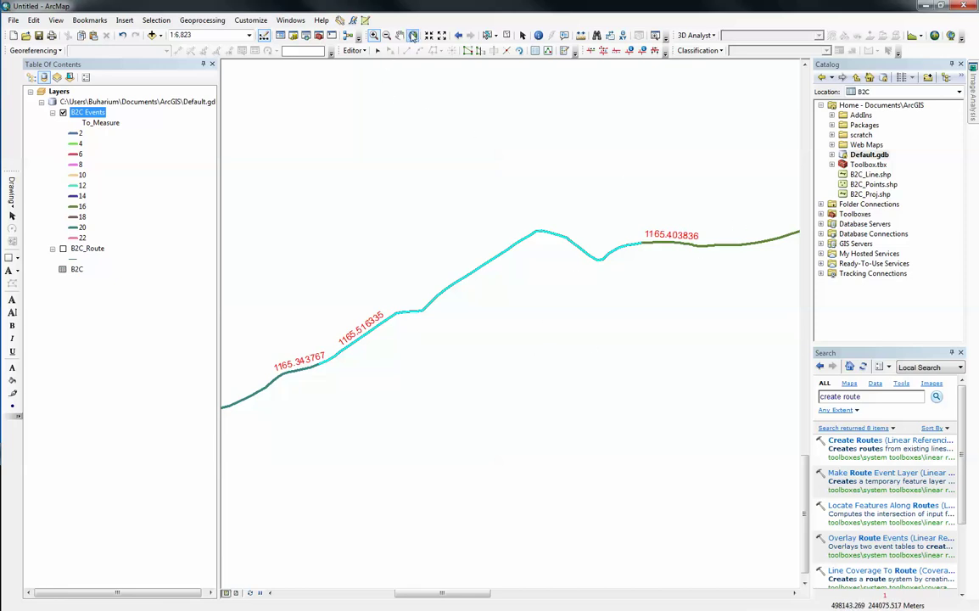
{"action": "left_click", "coordinate": [412, 35]}
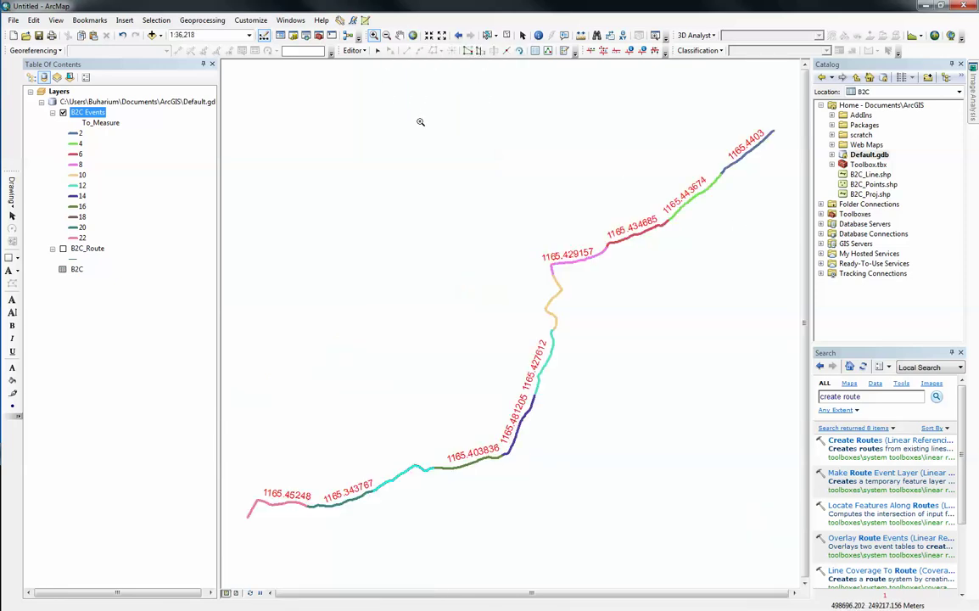